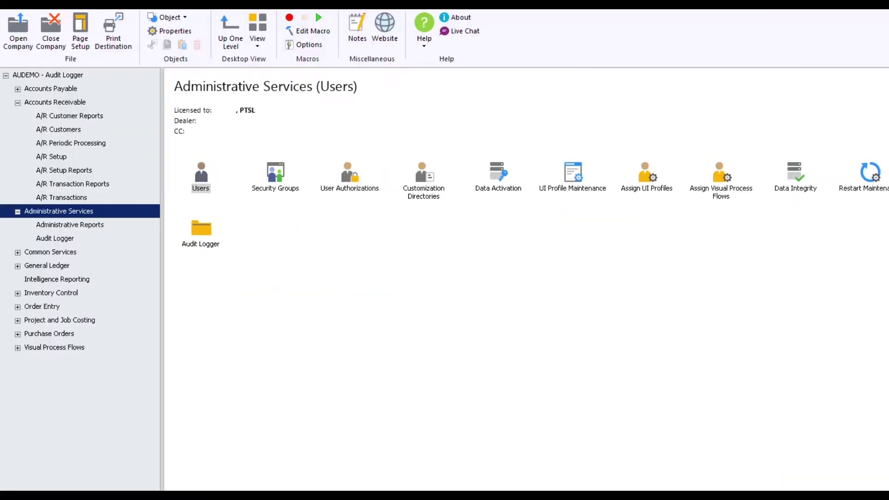
Step: Open the Audit Logger setup from the Audit Logger functions
{"action": "left_click", "coordinate": [48, 215]}
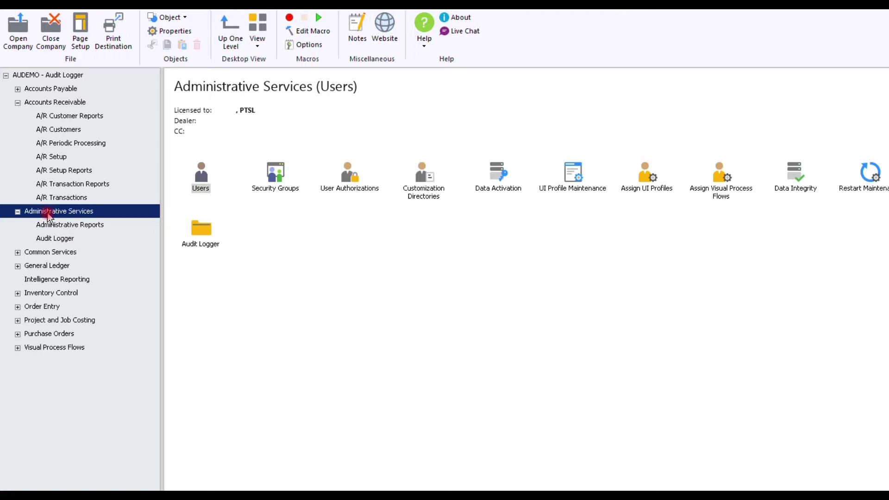
{"action": "left_click", "coordinate": [59, 239]}
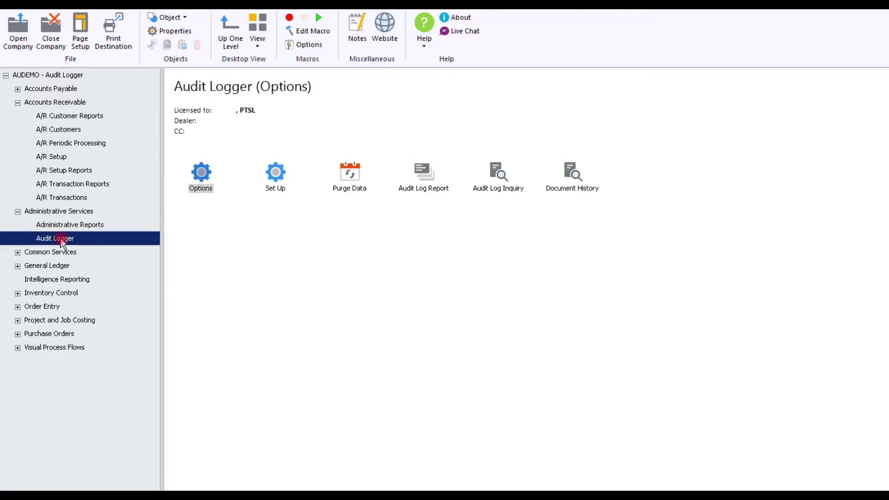
{"action": "left_click", "coordinate": [275, 176]}
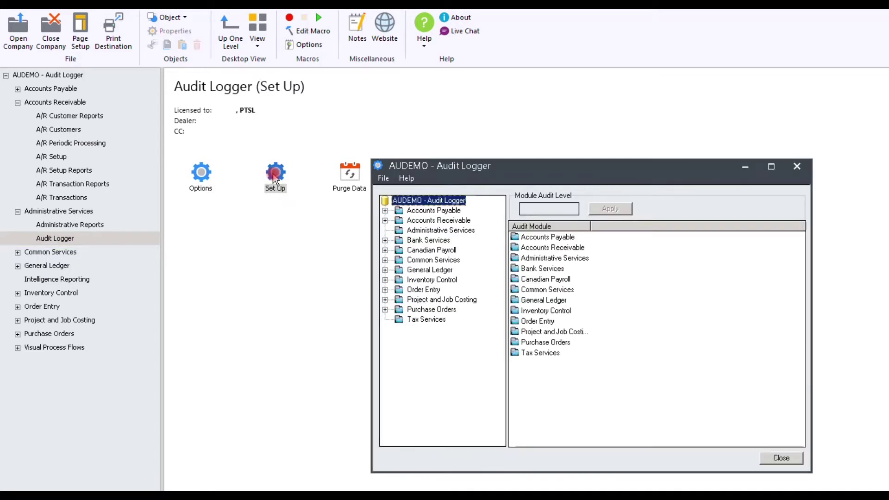
Step: Browse each module's audit settings, from Accounts Payable through Tax Services
{"action": "left_click", "coordinate": [434, 212]}
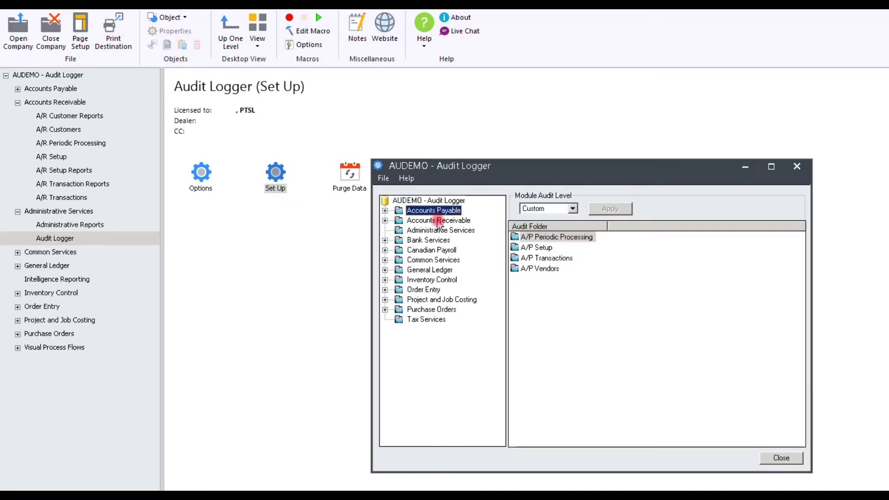
{"action": "left_click", "coordinate": [439, 220]}
{"action": "left_click", "coordinate": [434, 230]}
{"action": "left_click", "coordinate": [432, 240]}
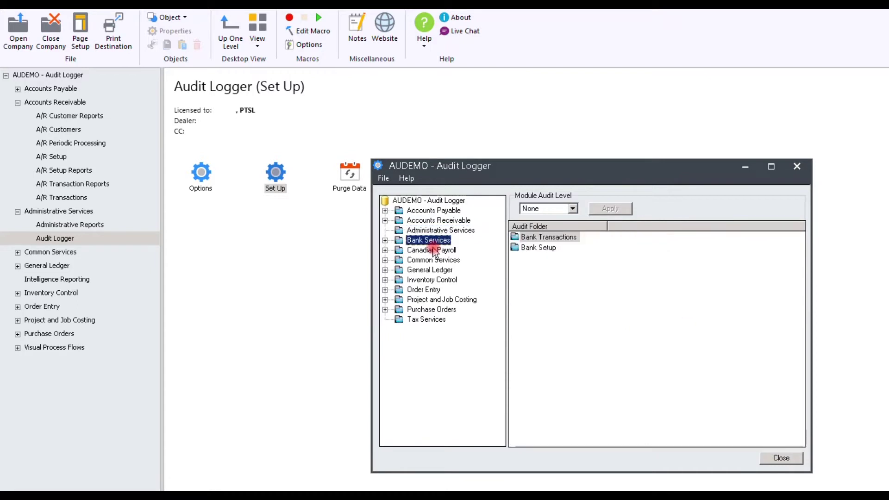
{"action": "left_click", "coordinate": [434, 251]}
{"action": "left_click", "coordinate": [435, 260]}
{"action": "left_click", "coordinate": [434, 270]}
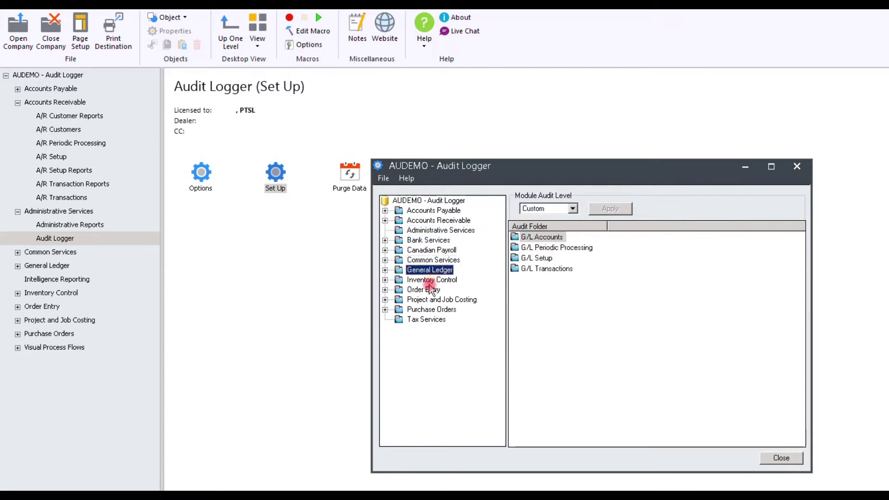
{"action": "left_click", "coordinate": [430, 281]}
{"action": "left_click", "coordinate": [428, 291]}
{"action": "left_click", "coordinate": [427, 300]}
{"action": "left_click", "coordinate": [426, 310]}
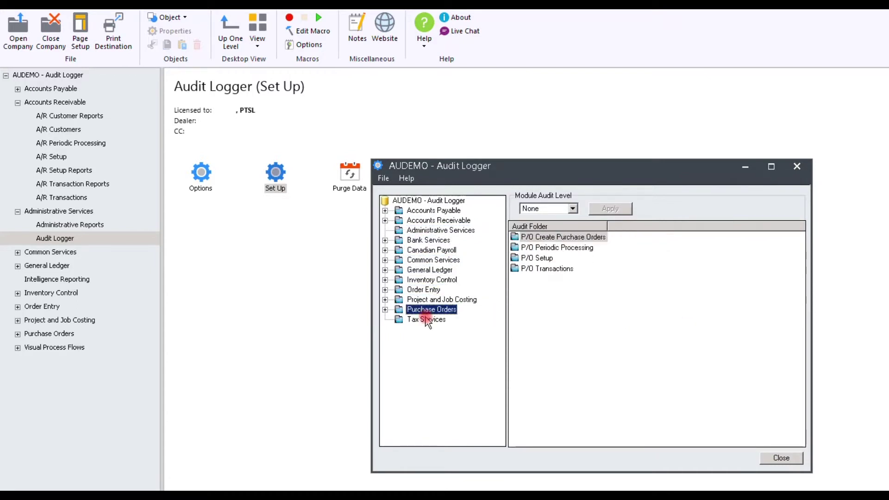
{"action": "left_click", "coordinate": [426, 320]}
Step: Review audit levels of the A/P Vendors, Transactions, Setup and Periodic Processing folders
{"action": "left_click", "coordinate": [437, 211]}
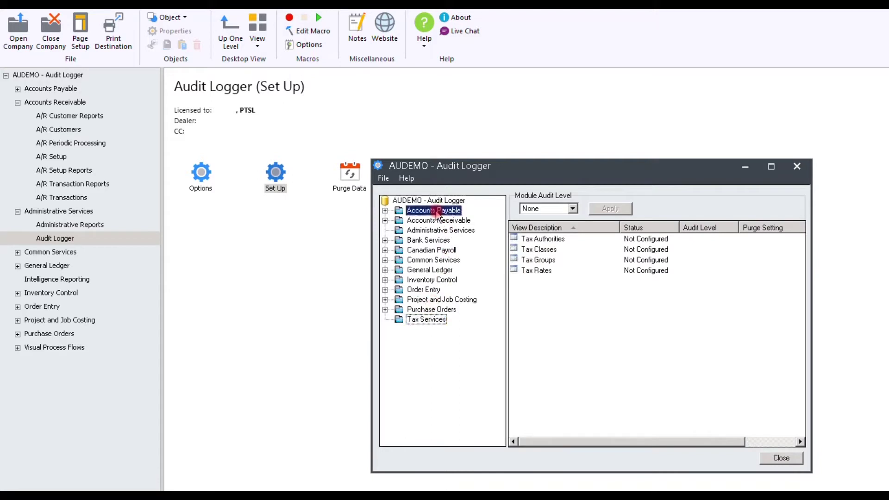
{"action": "left_click", "coordinate": [532, 269]}
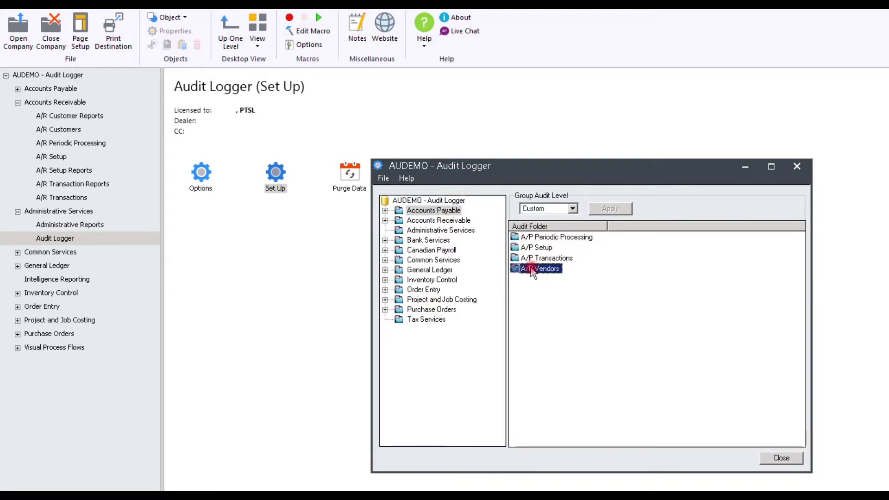
{"action": "left_click", "coordinate": [534, 258]}
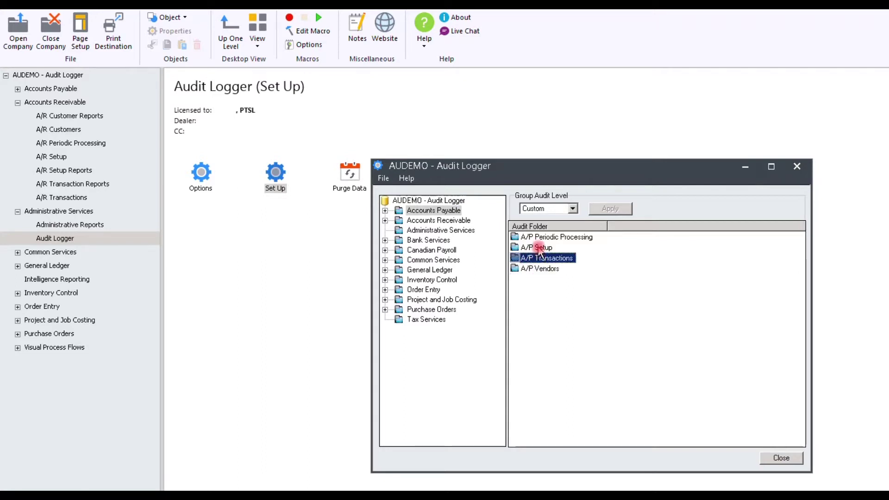
{"action": "left_click", "coordinate": [539, 247]}
{"action": "left_click", "coordinate": [540, 237]}
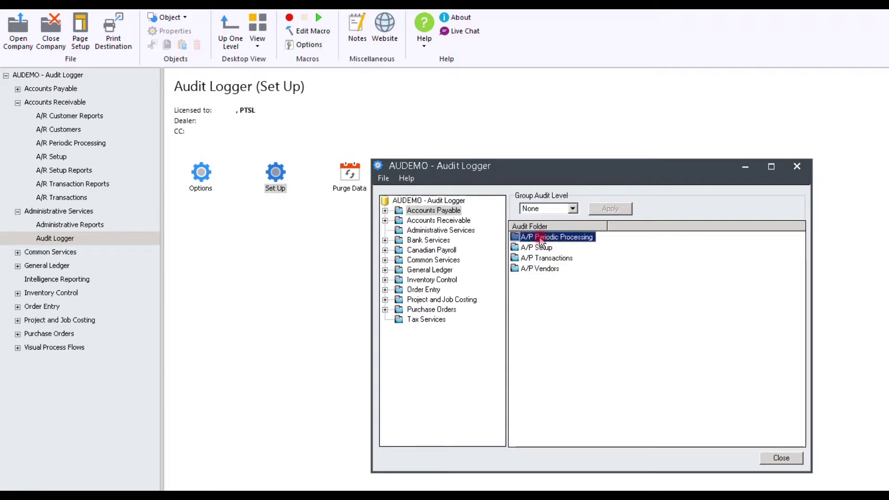
Step: Expand A/P Vendors and check the Vendors, Vendor Groups, Remit-To and Recurring Payables views
{"action": "double_click", "coordinate": [537, 269]}
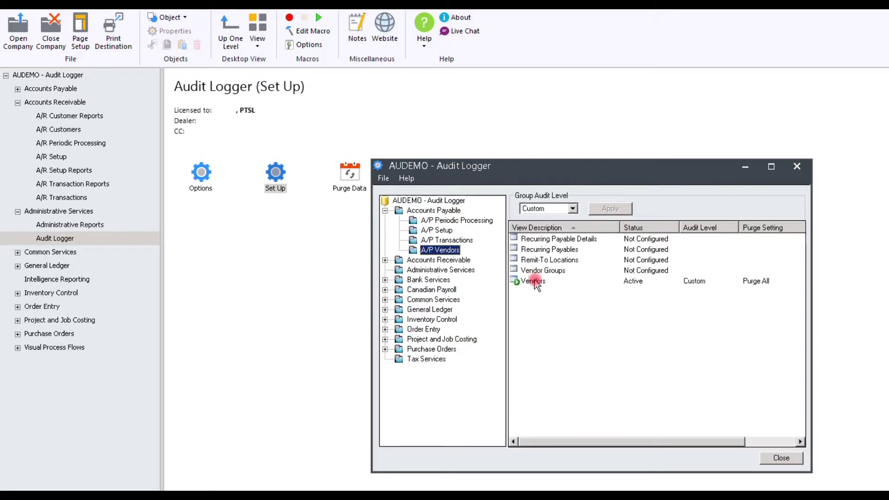
{"action": "left_click", "coordinate": [535, 282]}
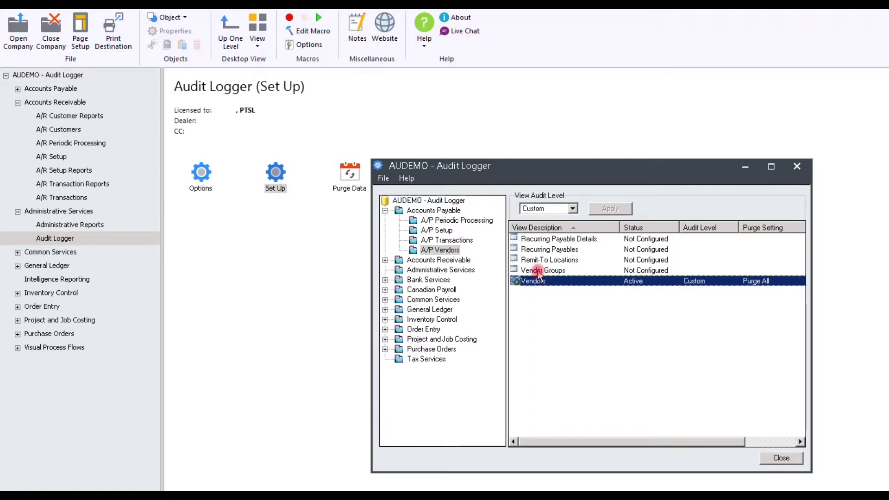
{"action": "left_click", "coordinate": [538, 271]}
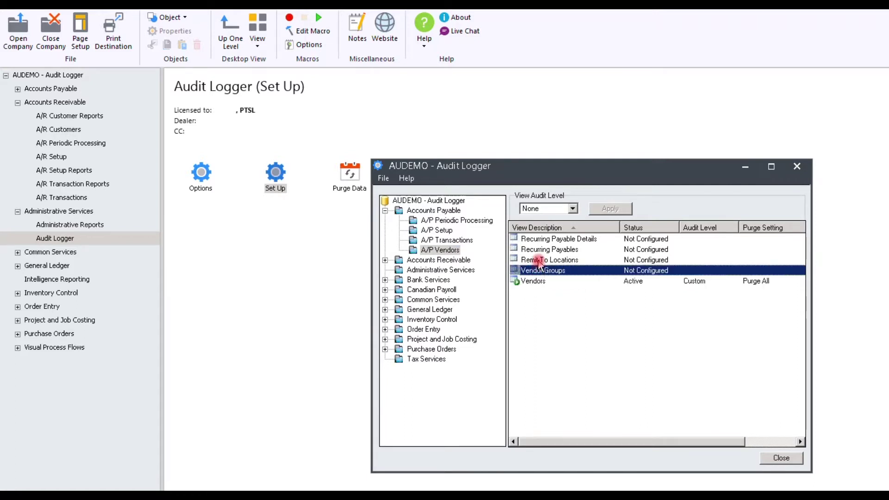
{"action": "left_click", "coordinate": [538, 261]}
{"action": "left_click", "coordinate": [540, 249]}
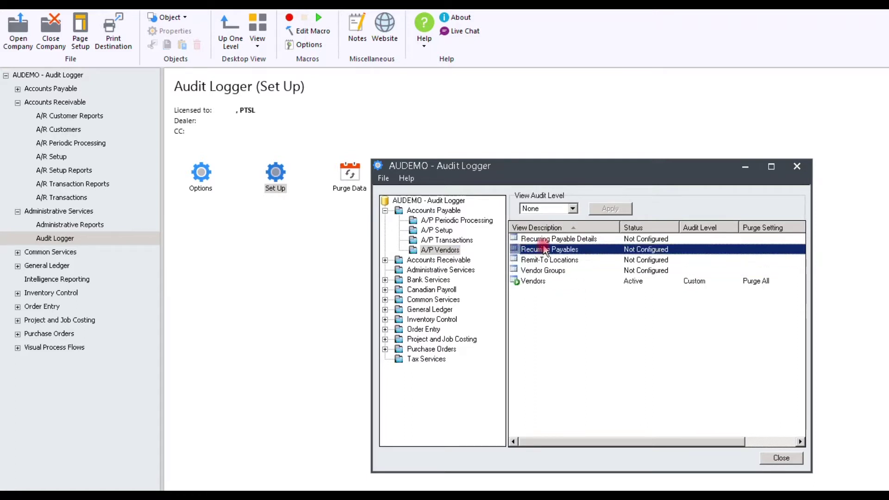
{"action": "left_click", "coordinate": [541, 240]}
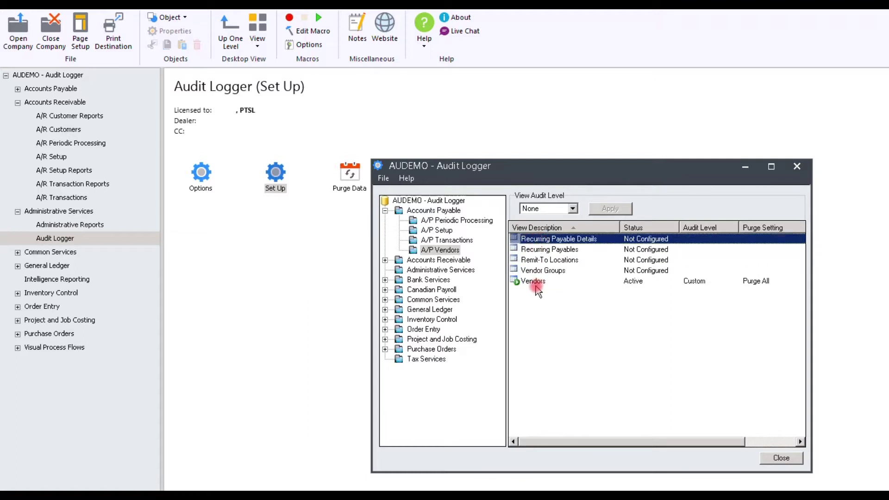
Step: Set the Vendors view's audit to status Active, level Low, with Unlimited purging
{"action": "double_click", "coordinate": [524, 281]}
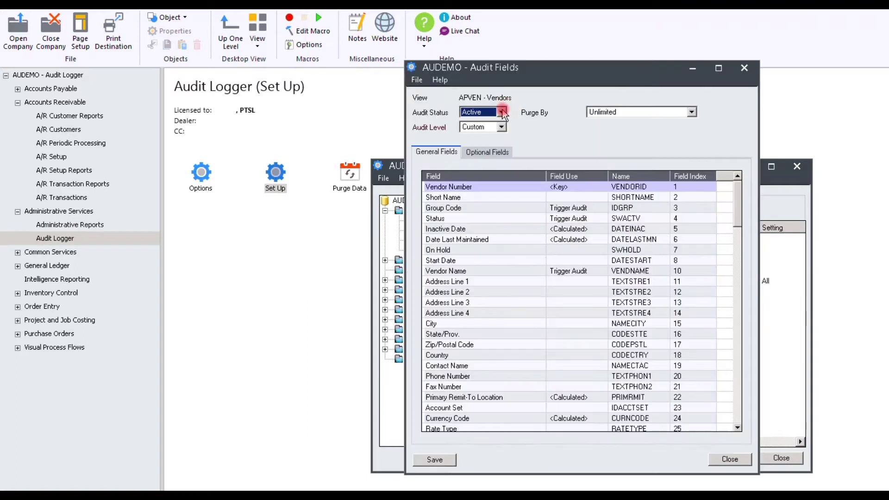
{"action": "left_click", "coordinate": [502, 113]}
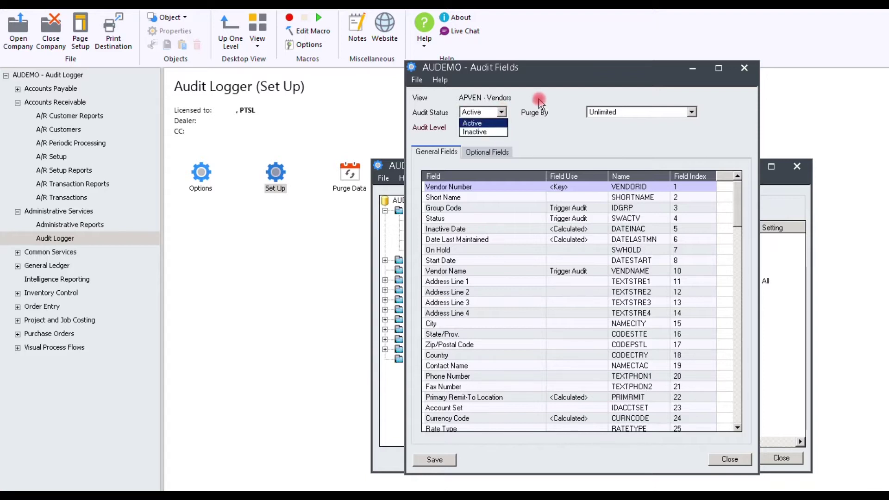
{"action": "left_click", "coordinate": [499, 123]}
{"action": "left_click", "coordinate": [501, 130]}
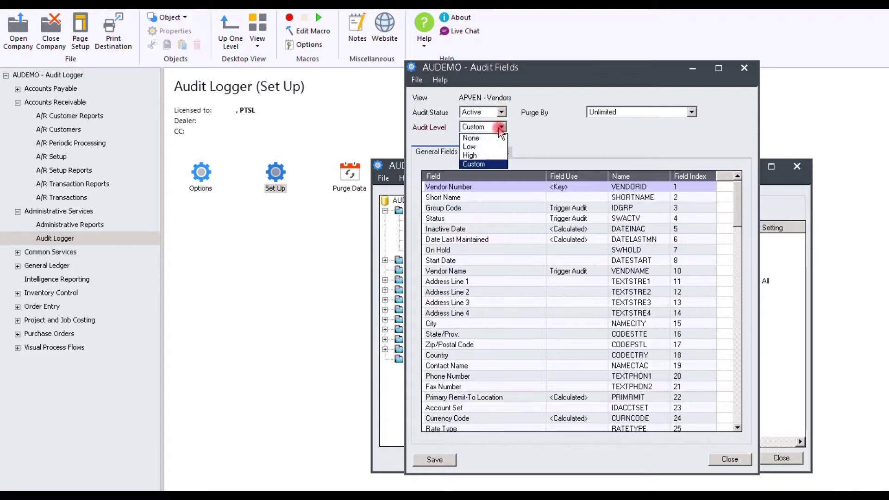
{"action": "left_click", "coordinate": [470, 147]}
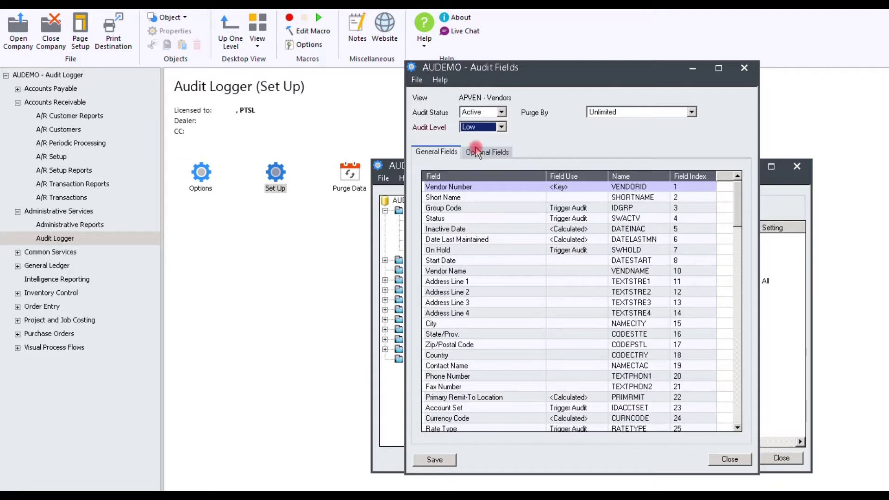
{"action": "left_click", "coordinate": [690, 113]}
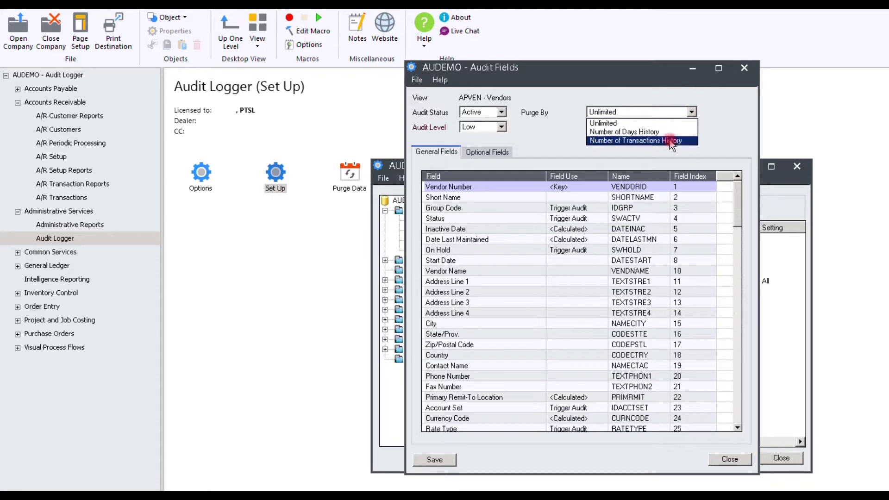
{"action": "left_click", "coordinate": [663, 122]}
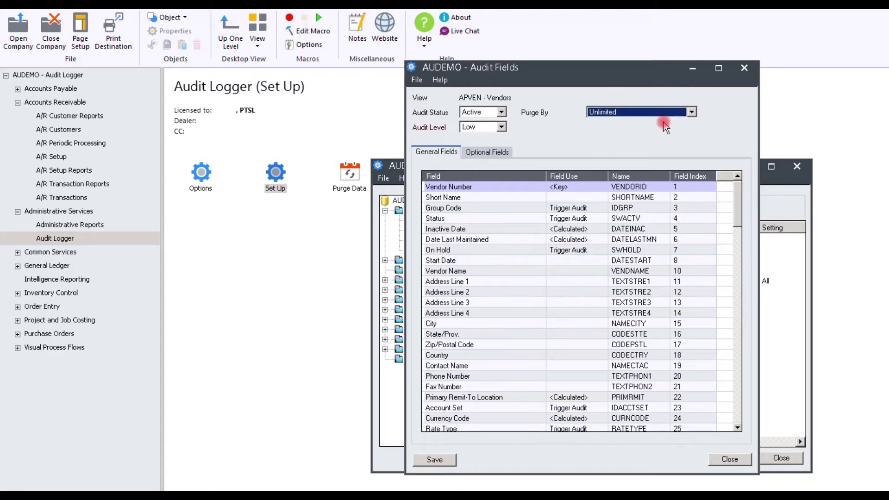
Step: Make Vendor Name, Address Line 1, City, State/Prov., Zip/Postal Code and Country trigger audits, then save
{"action": "left_click", "coordinate": [555, 272]}
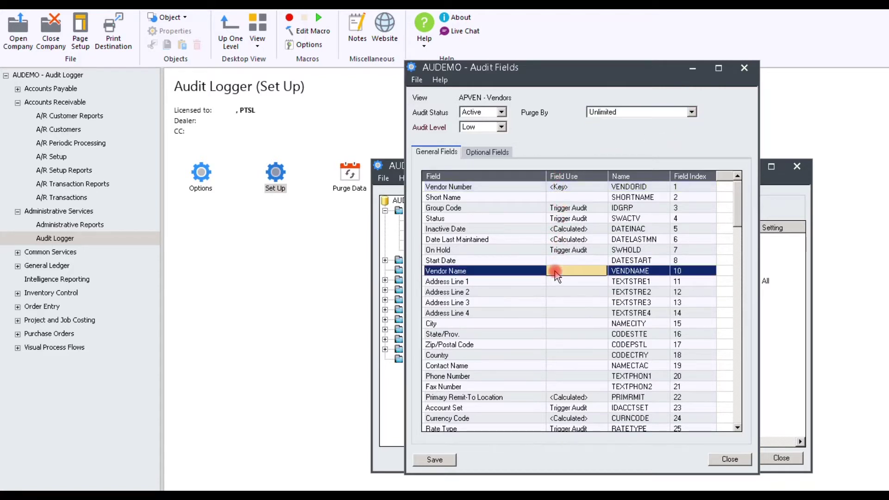
{"action": "left_click", "coordinate": [554, 271]}
{"action": "double_click", "coordinate": [563, 281]}
{"action": "double_click", "coordinate": [570, 323]}
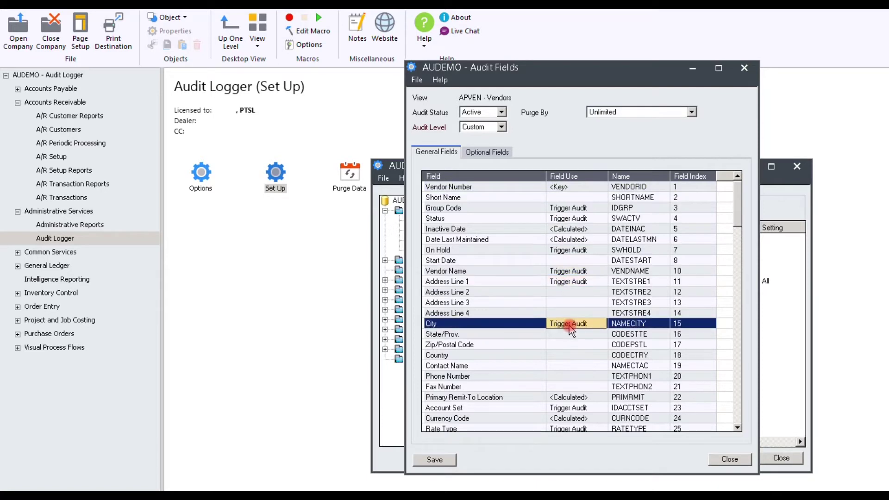
{"action": "double_click", "coordinate": [568, 334]}
{"action": "double_click", "coordinate": [567, 344]}
{"action": "double_click", "coordinate": [566, 355]}
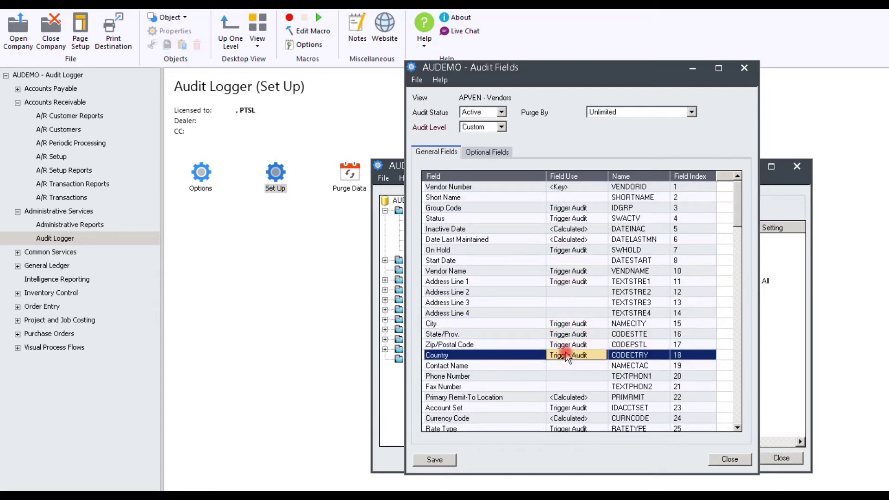
{"action": "left_click", "coordinate": [435, 460]}
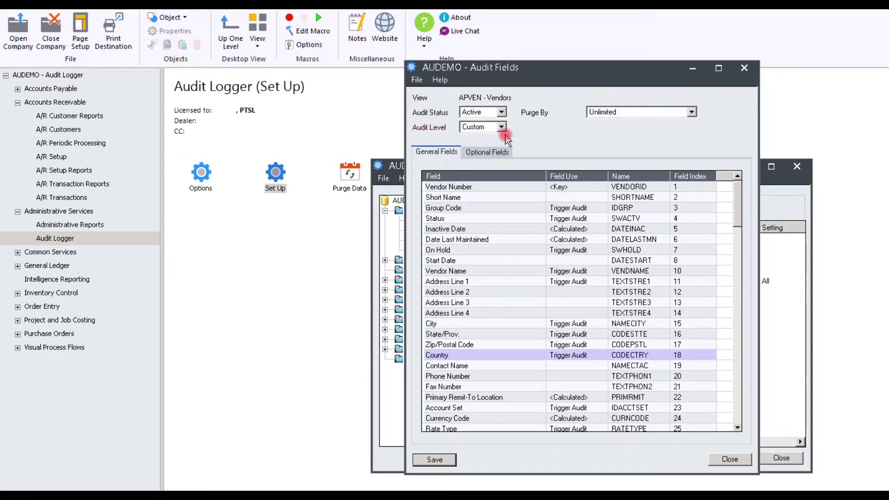
{"action": "left_click", "coordinate": [488, 152]}
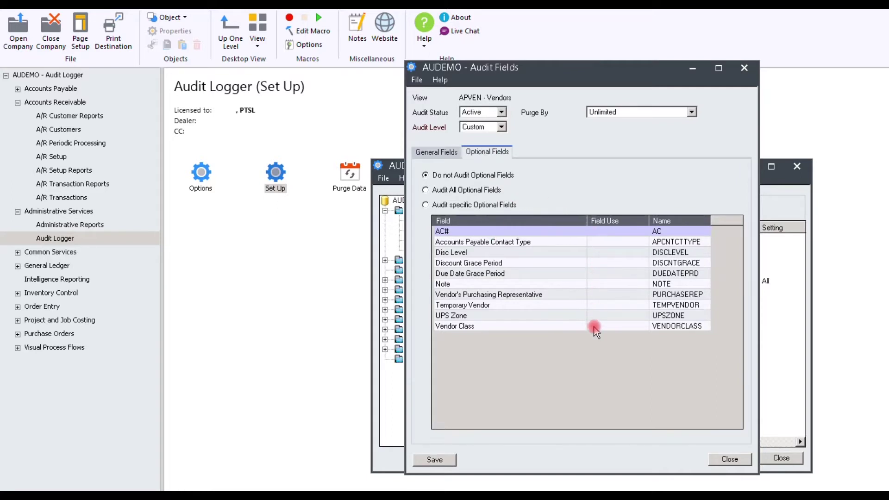
{"action": "left_click", "coordinate": [729, 459]}
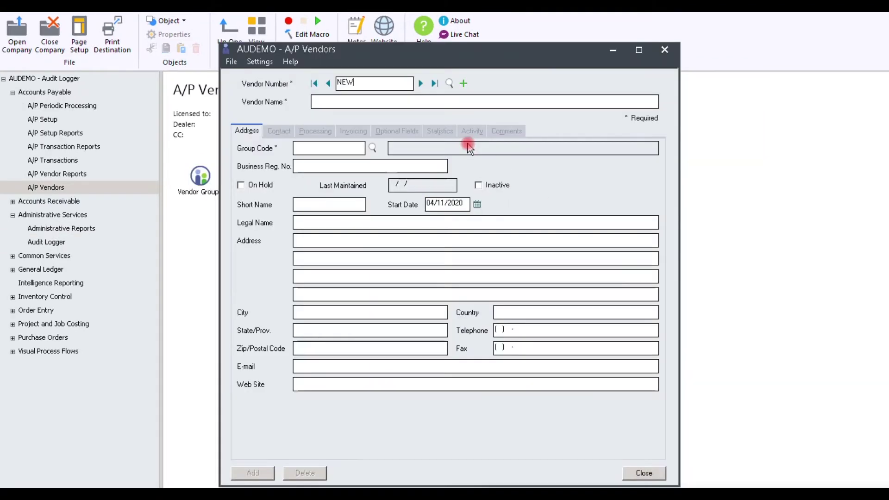
Step: Enter vendor NEW-VENDOR named 'New Vendor' in vendor group ASC
{"action": "type", "text": "-VENDOR"}
{"action": "key", "text": "Tab"}
{"action": "type", "text": "New Vendor"}
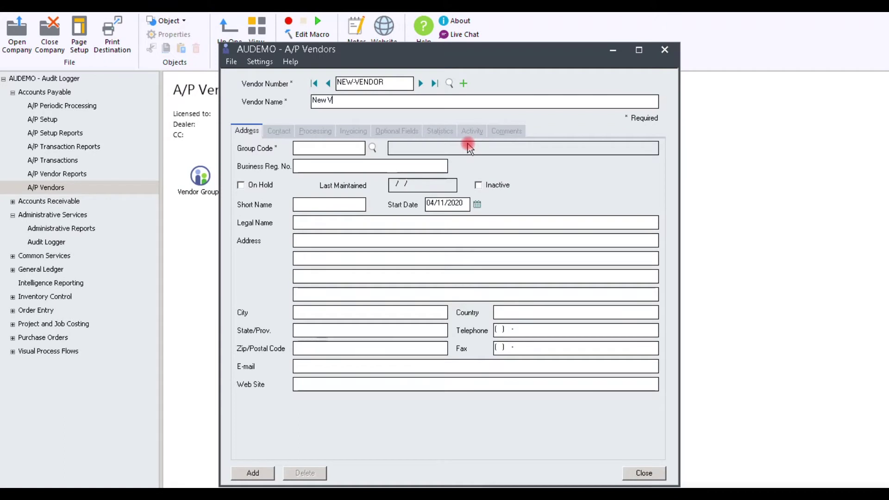
{"action": "key", "text": "Tab"}
{"action": "left_click", "coordinate": [373, 148]}
{"action": "double_click", "coordinate": [374, 146]}
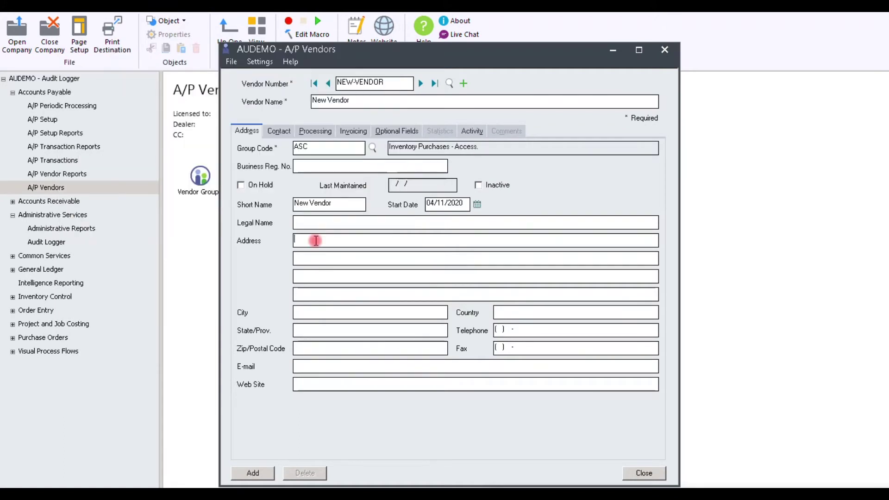
Step: Give it address 123 Smith St, Atlanta, Georgia and add the vendor
{"action": "left_click", "coordinate": [315, 241]}
{"action": "type", "text": "123 Smith St"}
{"action": "left_click", "coordinate": [329, 310]}
{"action": "type", "text": "Atlanta"}
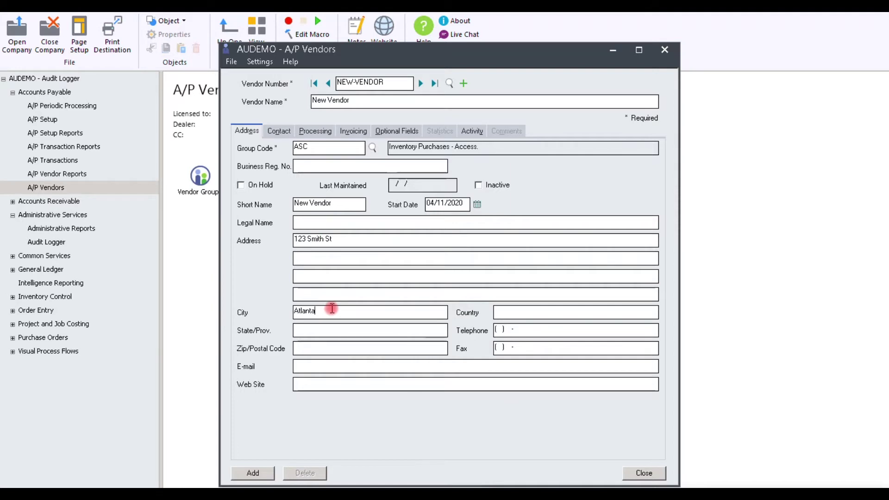
{"action": "key", "text": "Tab"}
{"action": "type", "text": "Georgia"}
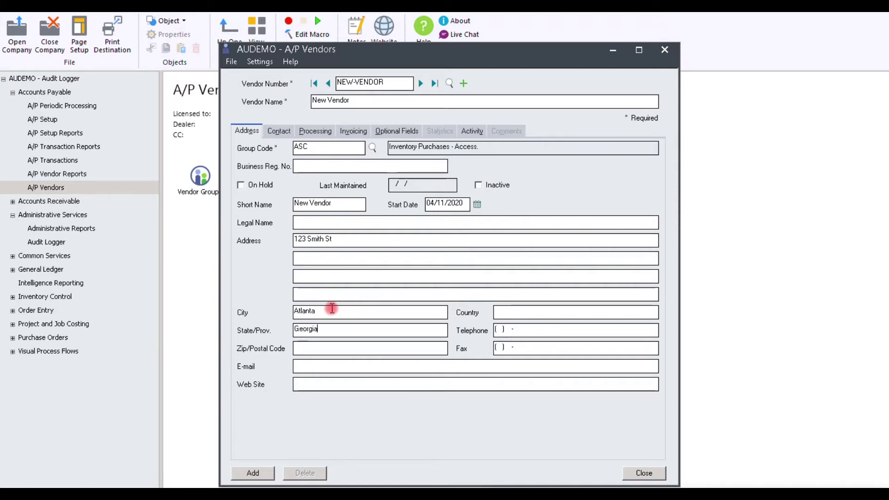
{"action": "left_click", "coordinate": [268, 471]}
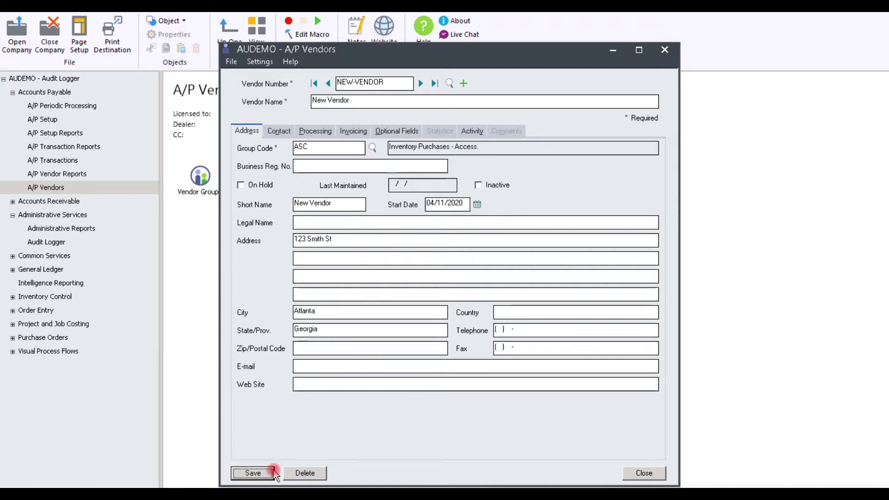
Step: Change the address to 555 Jones Rd, mark the vendor inactive, then delete it
{"action": "left_click", "coordinate": [341, 238]}
{"action": "type", "text": "555 Jones Rd"}
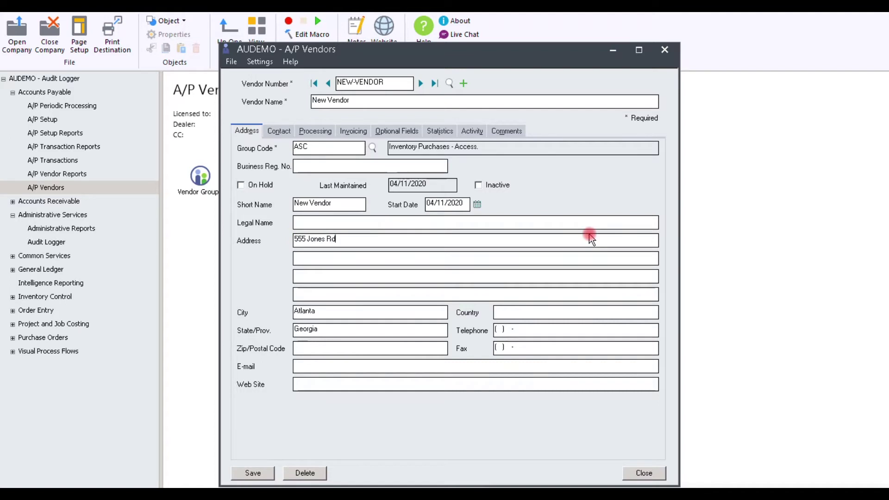
{"action": "left_click", "coordinate": [478, 185]}
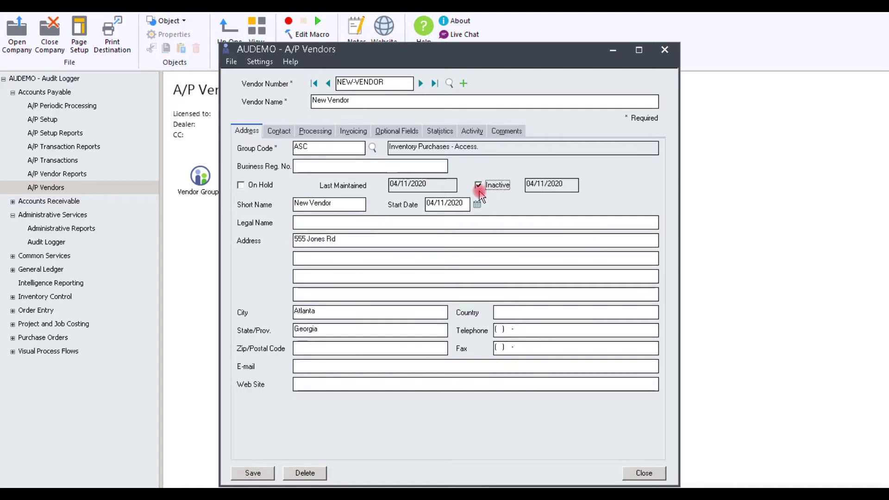
{"action": "left_click", "coordinate": [587, 349]}
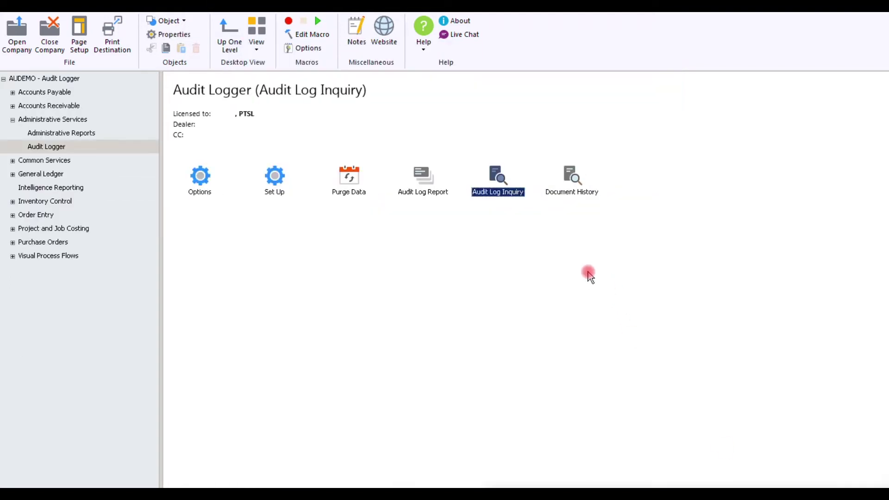
Step: Open the Audit Log Inquiry for 04/11/2020 and enable user filtering, leaving users unchanged
{"action": "double_click", "coordinate": [498, 176]}
{"action": "left_click", "coordinate": [259, 70]}
{"action": "type", "text": "04/"}
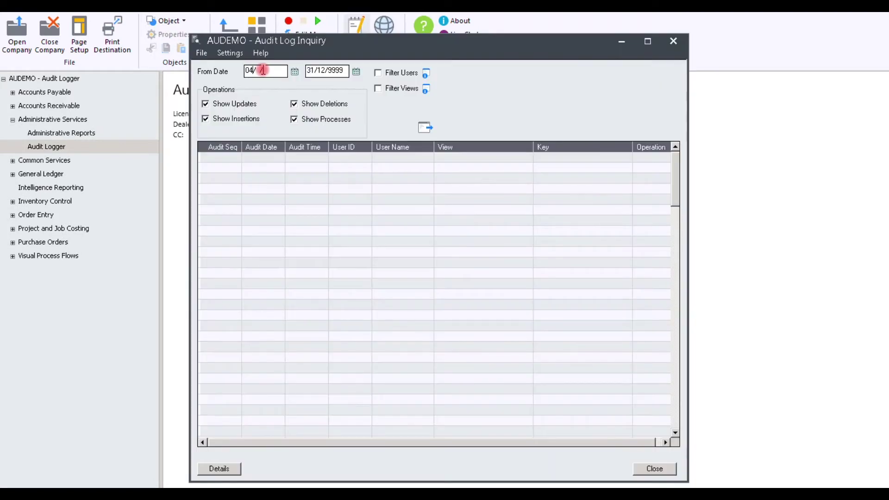
{"action": "type", "text": "11/2020"}
{"action": "key", "text": "Tab"}
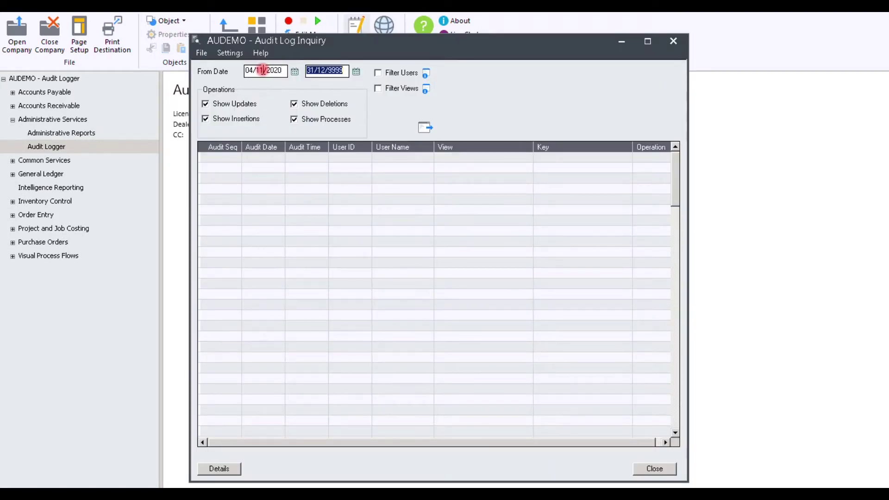
{"action": "type", "text": "04/11/2020"}
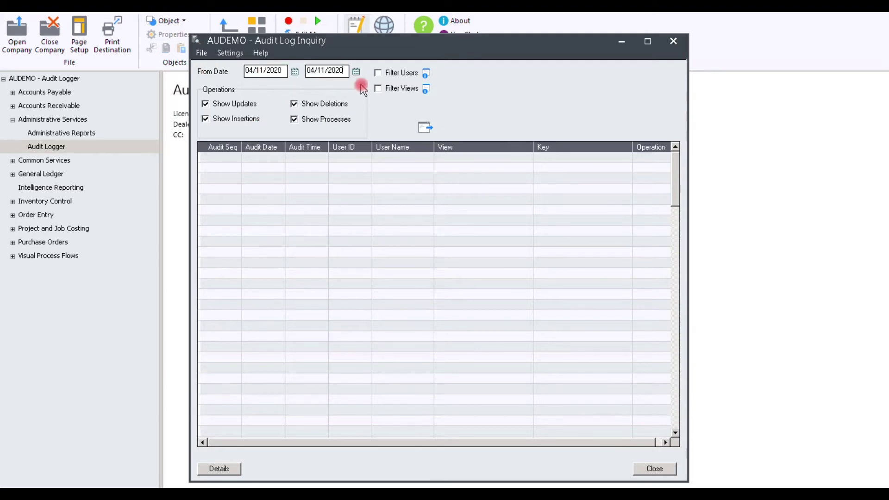
{"action": "left_click", "coordinate": [378, 72]}
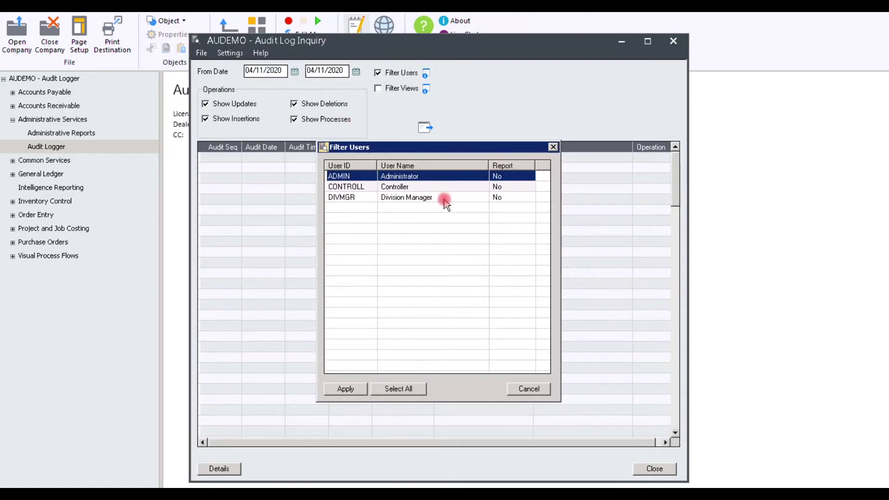
{"action": "left_click", "coordinate": [528, 388]}
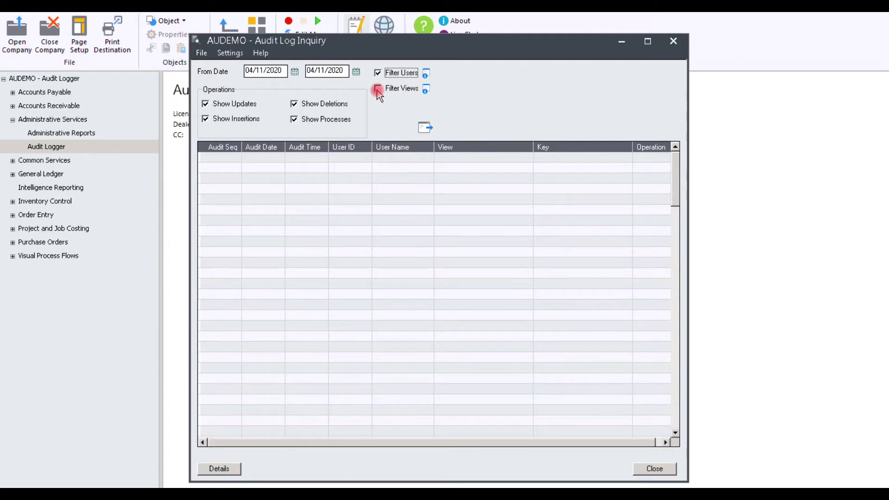
Step: Turn on view filtering and look through the modules from Accounts Payable to Common Services
{"action": "left_click", "coordinate": [378, 89]}
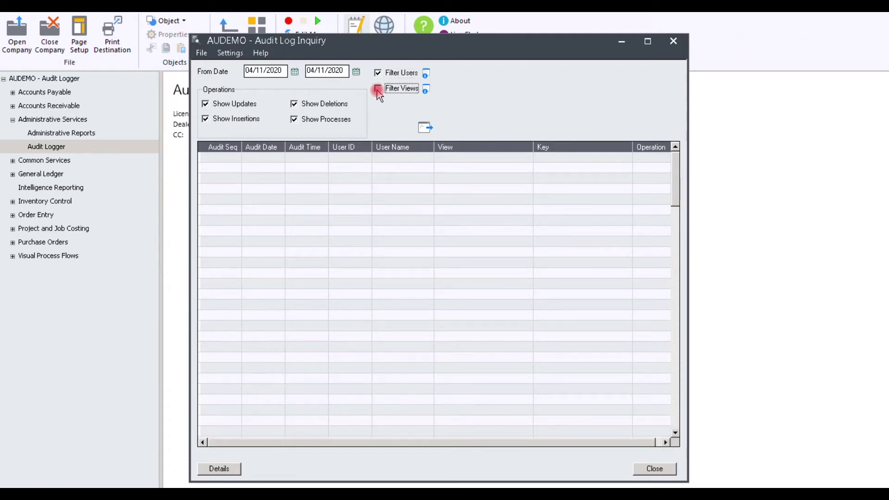
{"action": "left_click", "coordinate": [378, 89]}
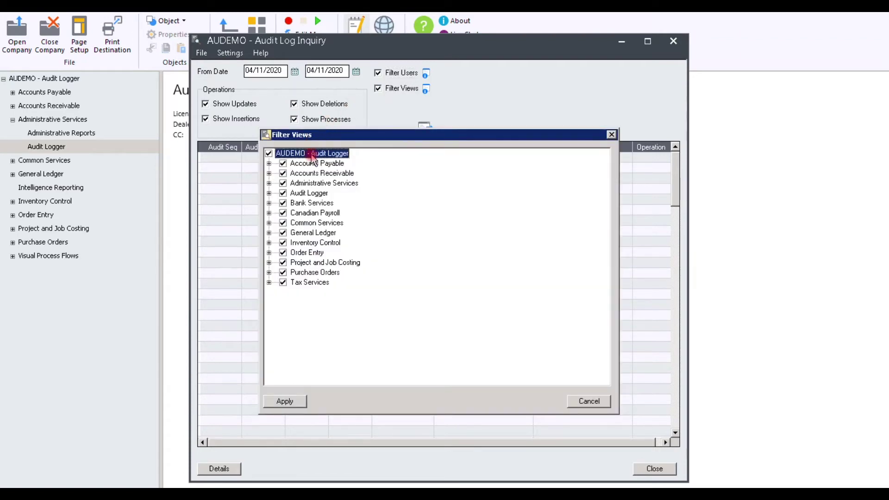
{"action": "left_click", "coordinate": [314, 163]}
{"action": "left_click", "coordinate": [315, 173]}
{"action": "left_click", "coordinate": [316, 184]}
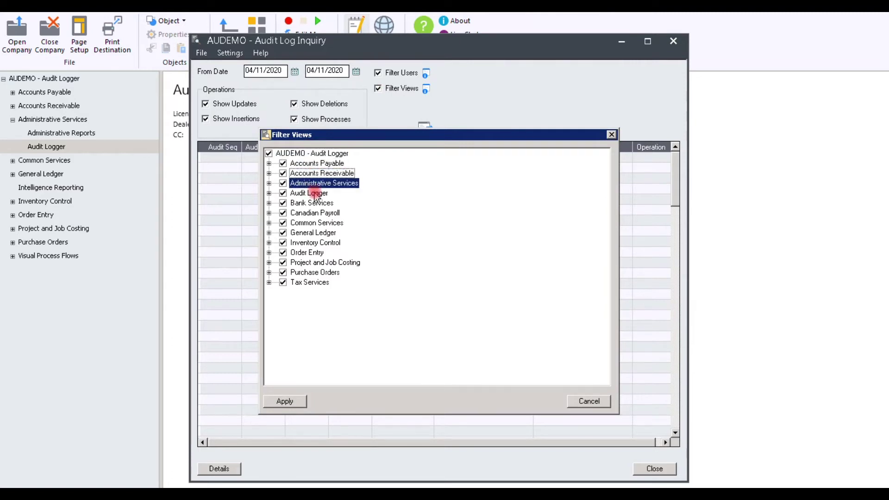
{"action": "left_click", "coordinate": [315, 193]}
{"action": "left_click", "coordinate": [317, 204]}
{"action": "left_click", "coordinate": [319, 214]}
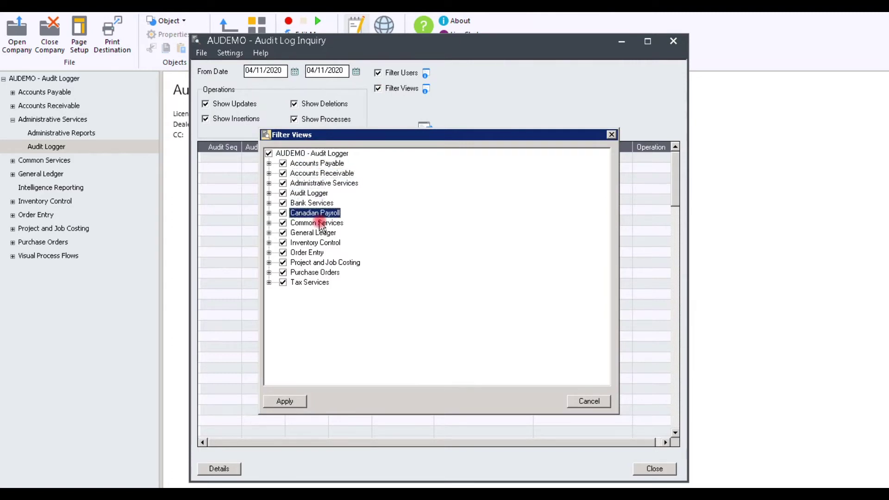
{"action": "left_click", "coordinate": [320, 223]}
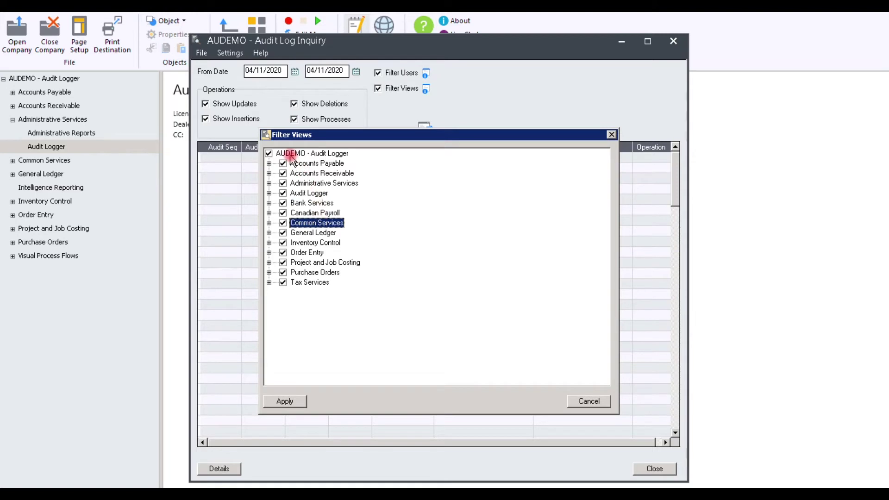
Step: Toggle Accounts Payable and all-views selections, then close the view filter and turn it off
{"action": "left_click", "coordinate": [269, 164]}
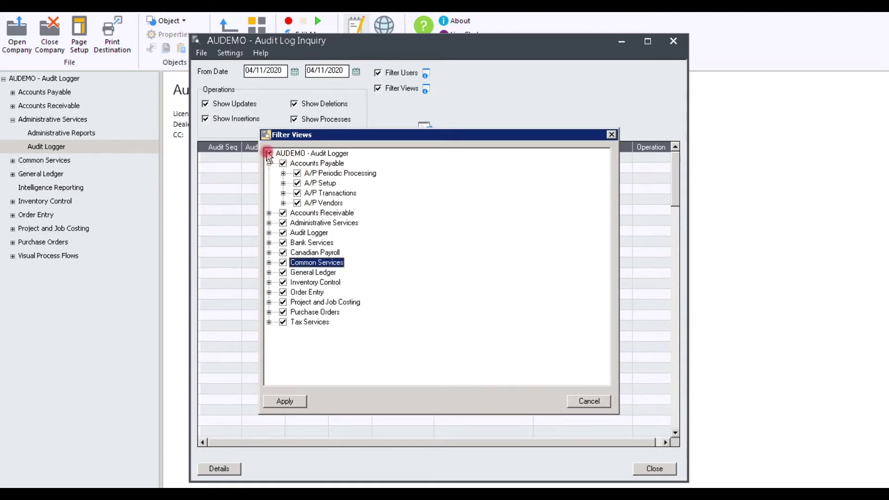
{"action": "left_click", "coordinate": [269, 153]}
{"action": "left_click", "coordinate": [283, 163]}
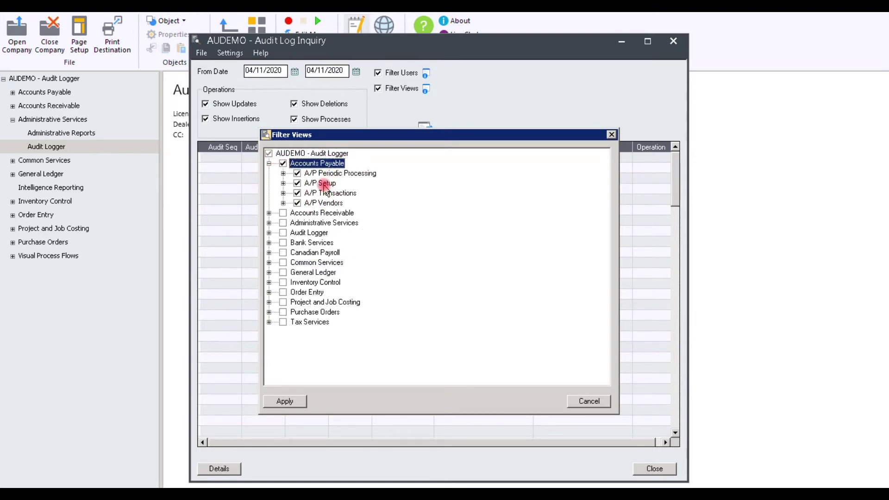
{"action": "left_click", "coordinate": [268, 153]}
{"action": "left_click", "coordinate": [589, 401]}
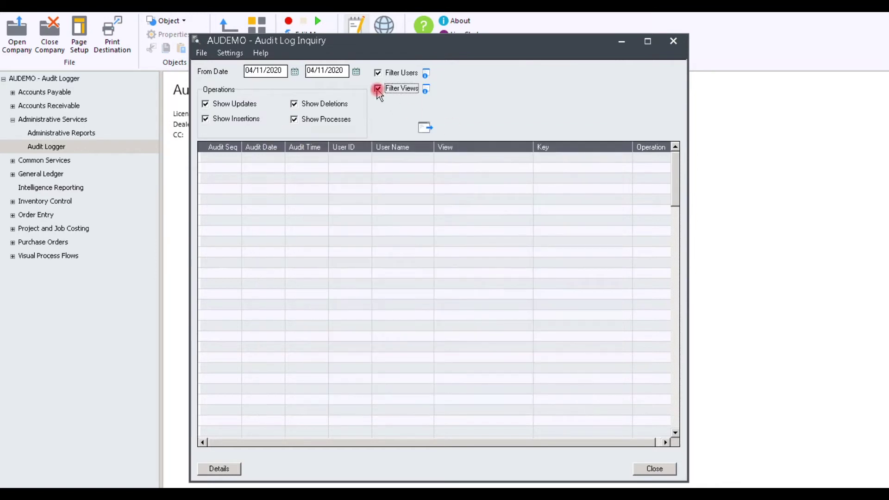
{"action": "left_click", "coordinate": [377, 88]}
Step: Turn off user filtering and load the 04/11/2020 audit entries, sequences 98 to 114
{"action": "left_click", "coordinate": [377, 73]}
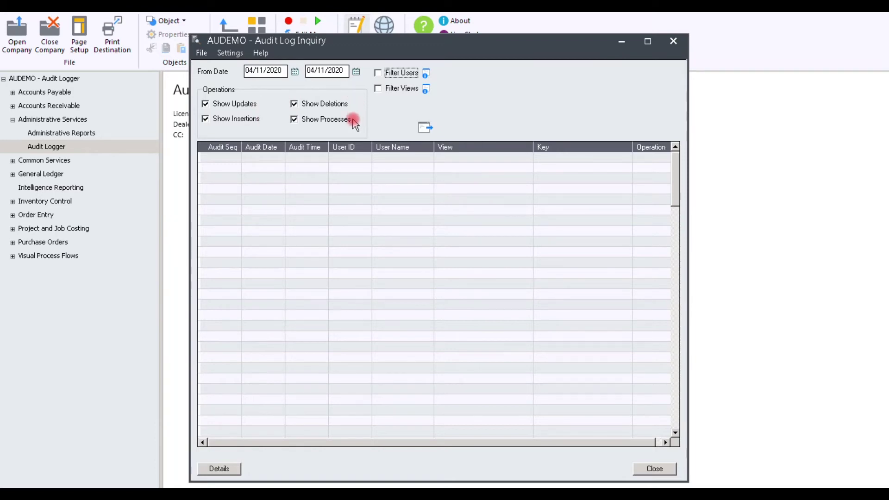
{"action": "left_click", "coordinate": [425, 126]}
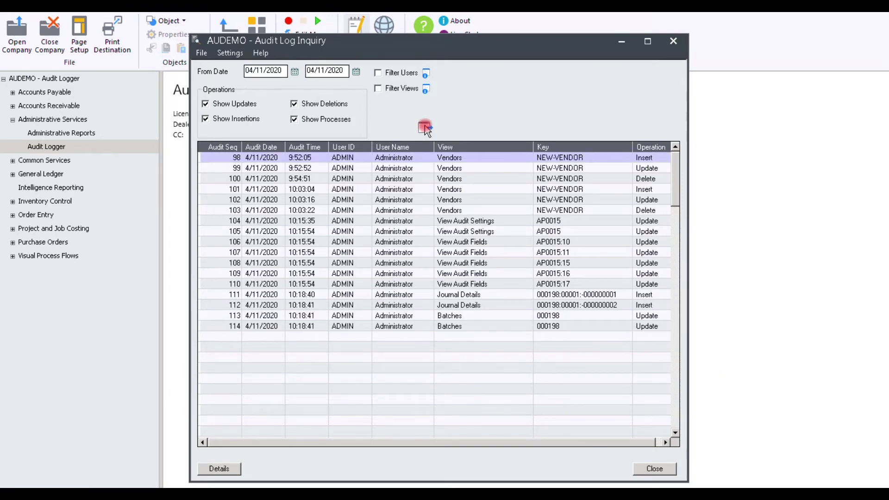
Step: Step through audit entries 98–105, then open the details of vendor update record 99
{"action": "left_click", "coordinate": [226, 158]}
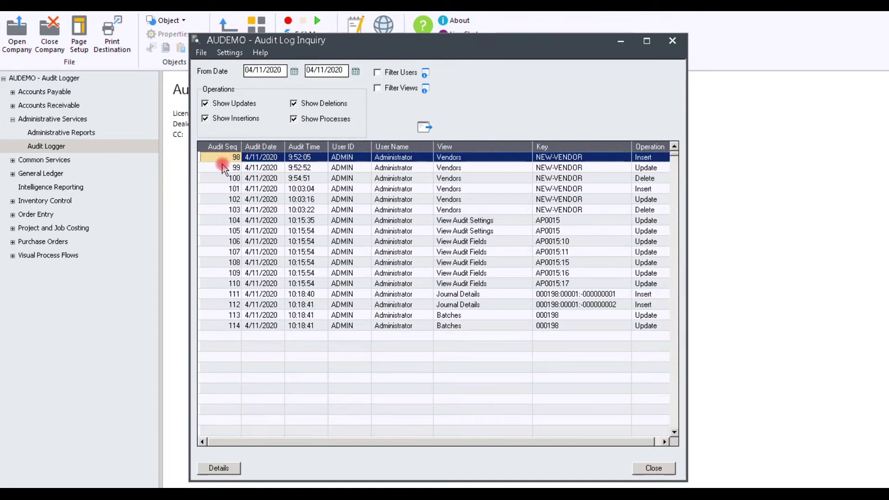
{"action": "left_click", "coordinate": [223, 168]}
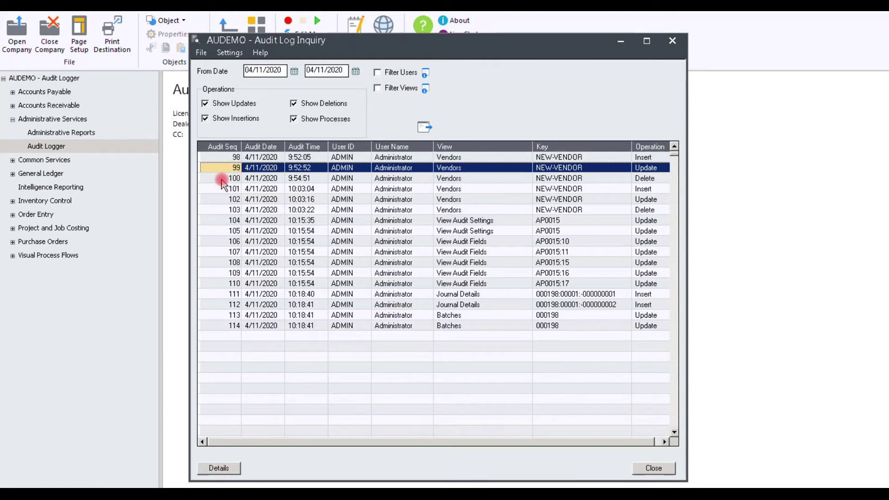
{"action": "left_click", "coordinate": [222, 179]}
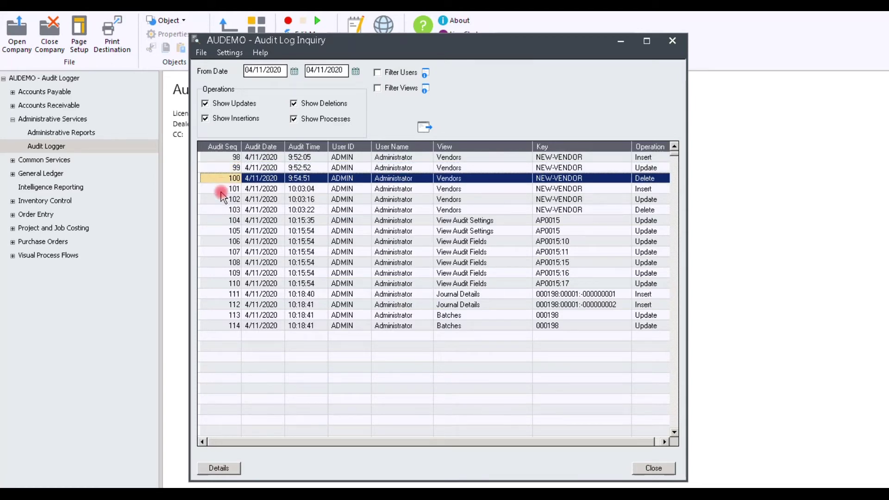
{"action": "left_click", "coordinate": [221, 190]}
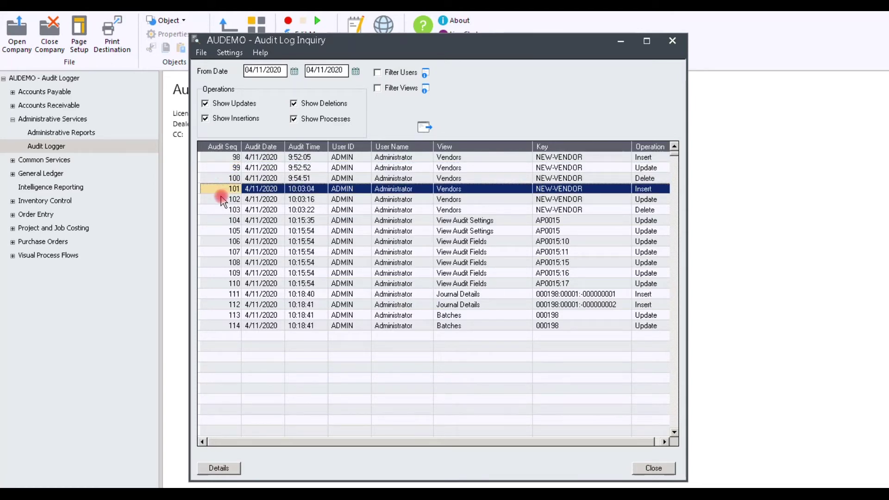
{"action": "left_click", "coordinate": [220, 199]}
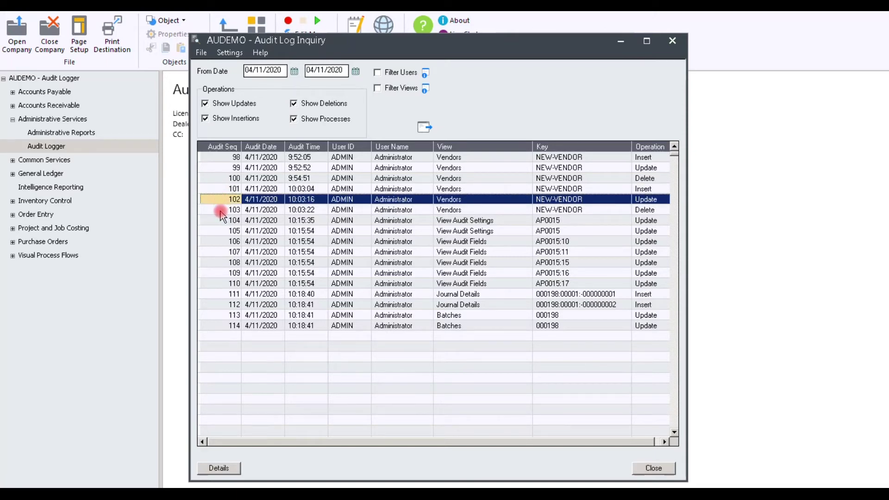
{"action": "left_click", "coordinate": [221, 212]}
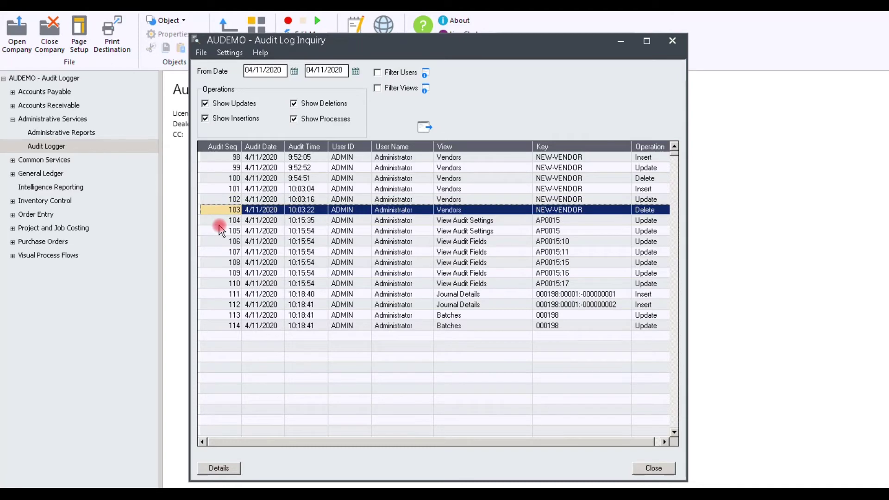
{"action": "left_click", "coordinate": [221, 222]}
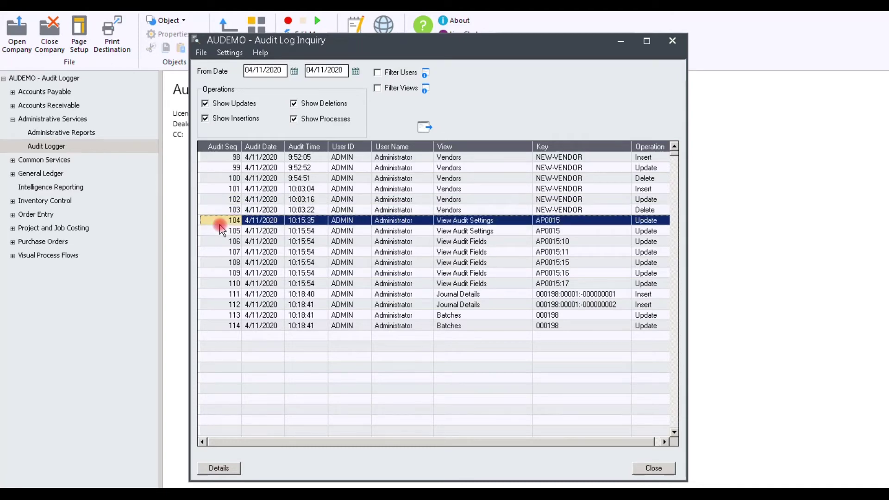
{"action": "left_click", "coordinate": [221, 231]}
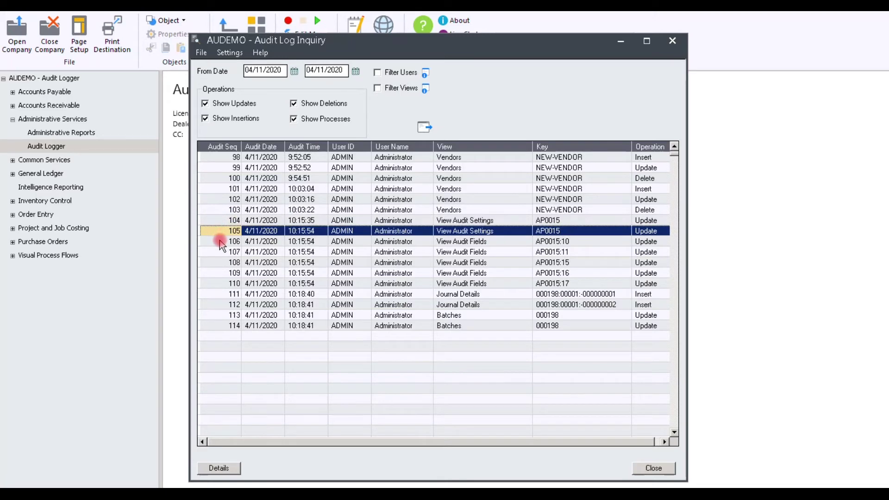
{"action": "left_click", "coordinate": [220, 241]}
{"action": "double_click", "coordinate": [304, 167]}
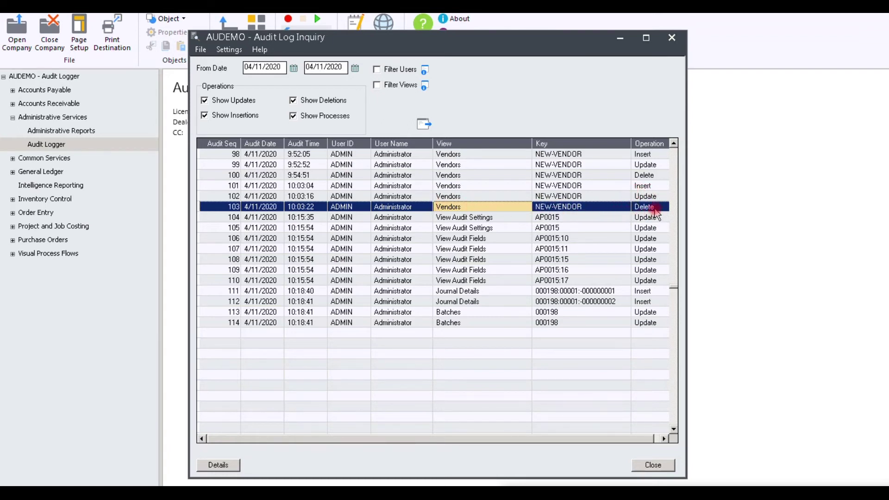
Step: Open the deletion details of NEW-VENDOR record 103, then close them
{"action": "double_click", "coordinate": [476, 204]}
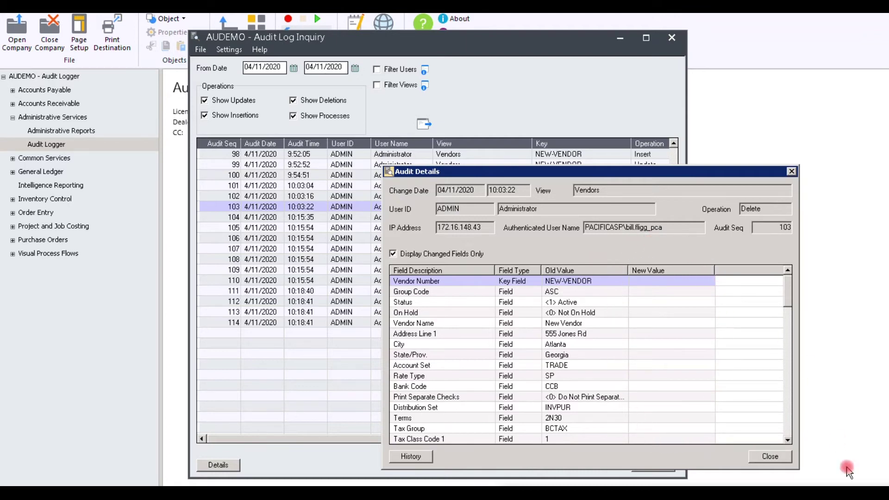
{"action": "left_click", "coordinate": [457, 218]}
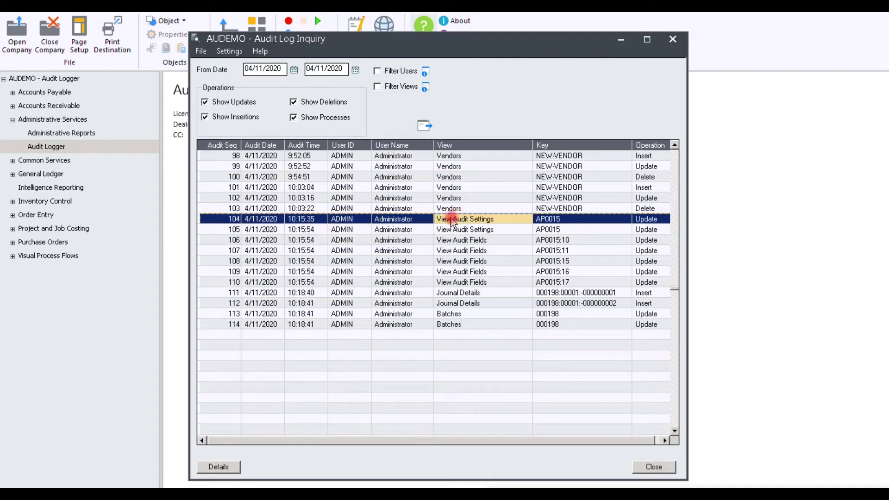
Step: Review details of vendor record 104 and journal record 111, then open batch record 113
{"action": "double_click", "coordinate": [453, 221]}
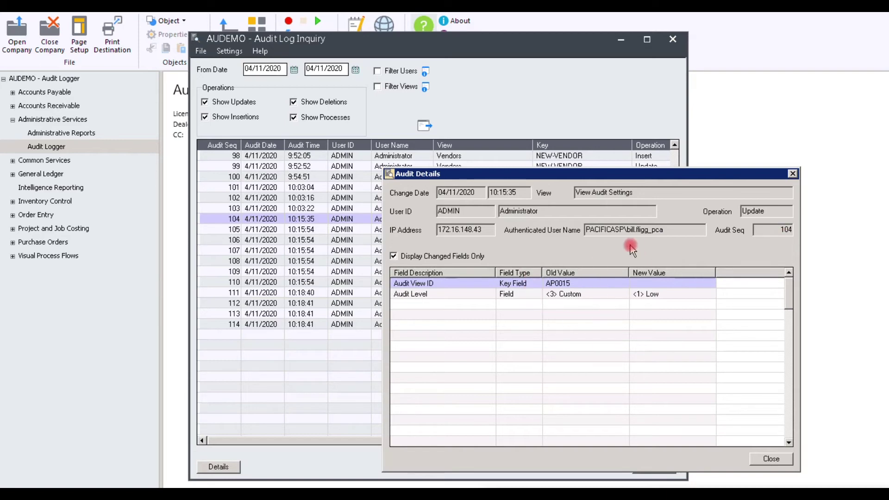
{"action": "left_click", "coordinate": [792, 173]}
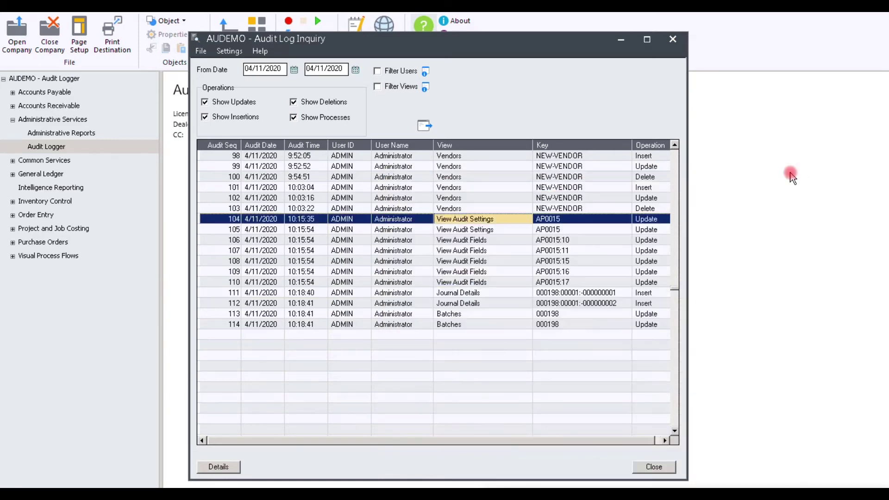
{"action": "double_click", "coordinate": [440, 292]}
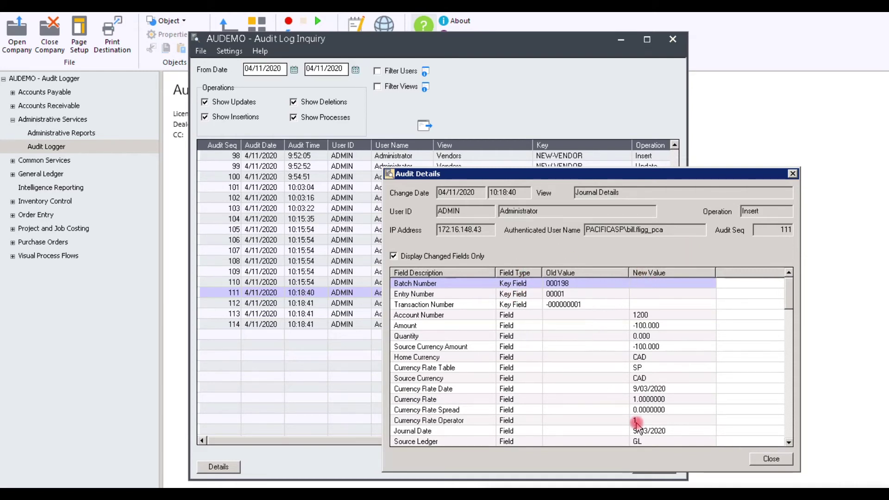
{"action": "left_click", "coordinate": [771, 458]}
{"action": "double_click", "coordinate": [464, 315]}
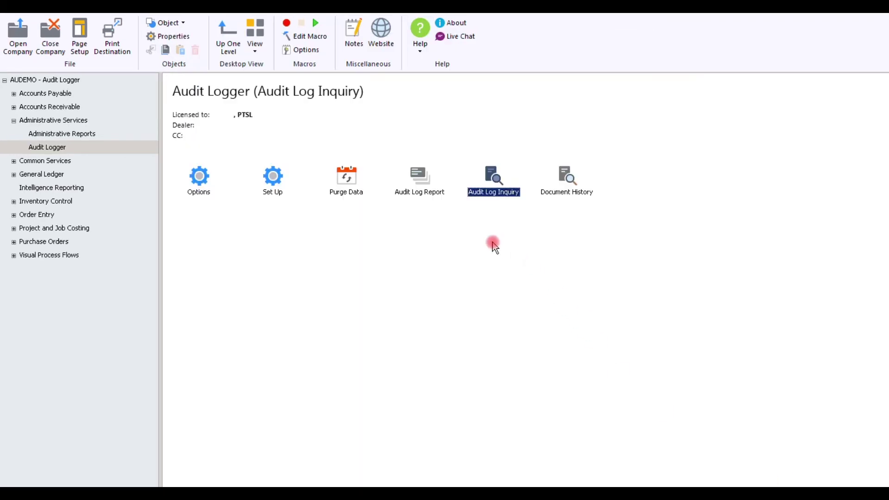
Step: Open the Audit Log Report and set its From and To dates to 04/11/2020
{"action": "double_click", "coordinate": [423, 181]}
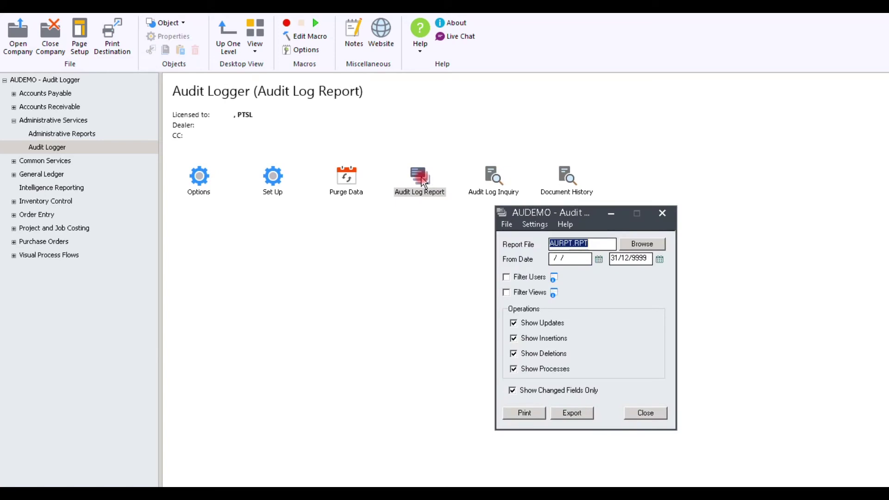
{"action": "left_click", "coordinate": [573, 258]}
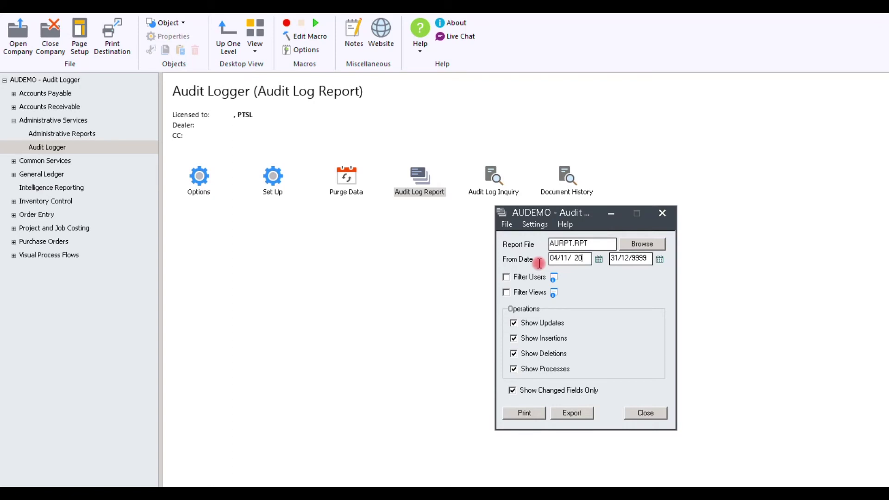
{"action": "key", "text": "Tab"}
{"action": "type", "text": "0"}
Step: Look at the Controller and Division Manager entries in the user filter, then cancel it
{"action": "left_click", "coordinate": [554, 278]}
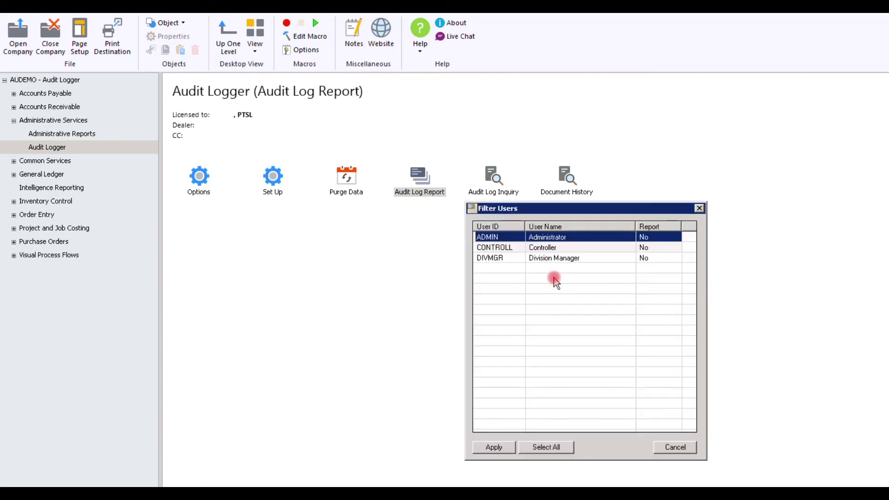
{"action": "left_click", "coordinate": [569, 251]}
{"action": "left_click", "coordinate": [579, 258]}
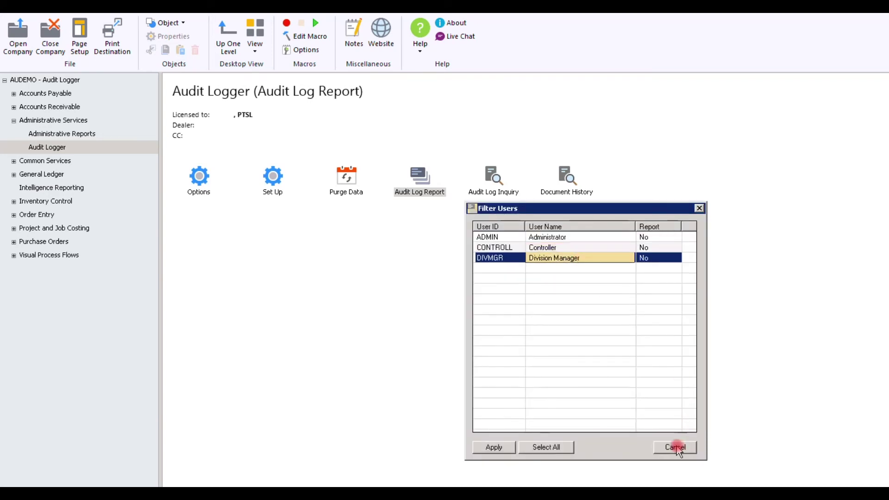
{"action": "left_click", "coordinate": [676, 447]}
Step: Browse the views tree, toggling Accounts Payable and all views, then cancel the view filter
{"action": "left_click", "coordinate": [555, 295]}
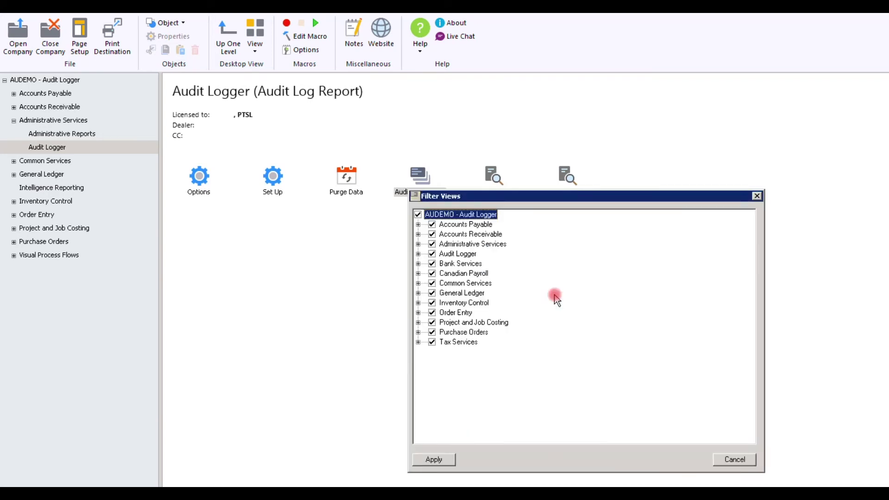
{"action": "left_click", "coordinate": [464, 224]}
{"action": "left_click", "coordinate": [467, 234]}
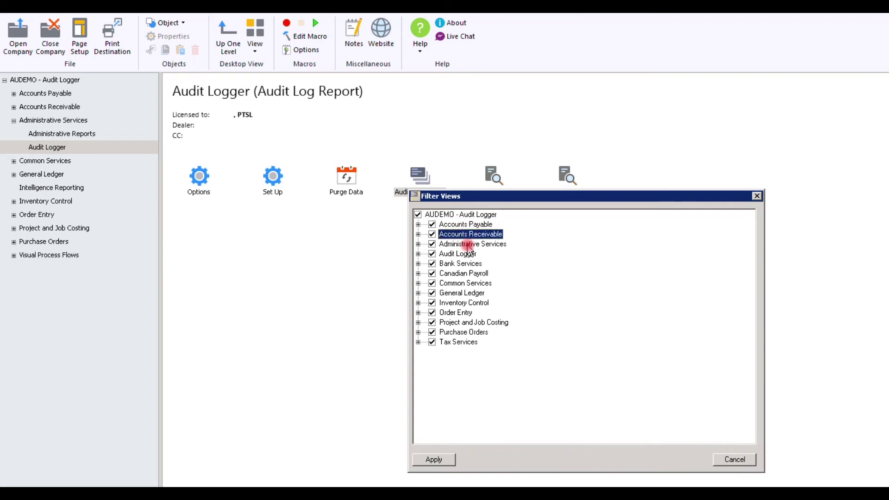
{"action": "left_click", "coordinate": [469, 244]}
{"action": "left_click", "coordinate": [418, 224]}
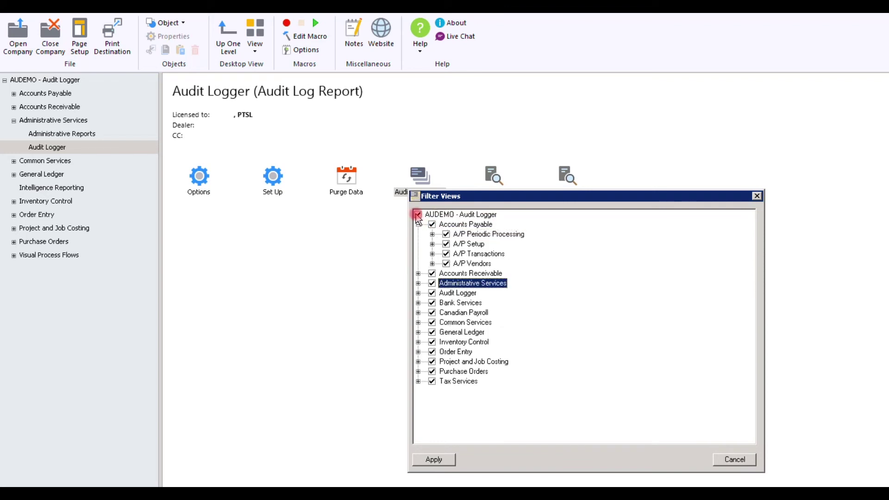
{"action": "left_click", "coordinate": [418, 215]}
{"action": "left_click", "coordinate": [432, 225]}
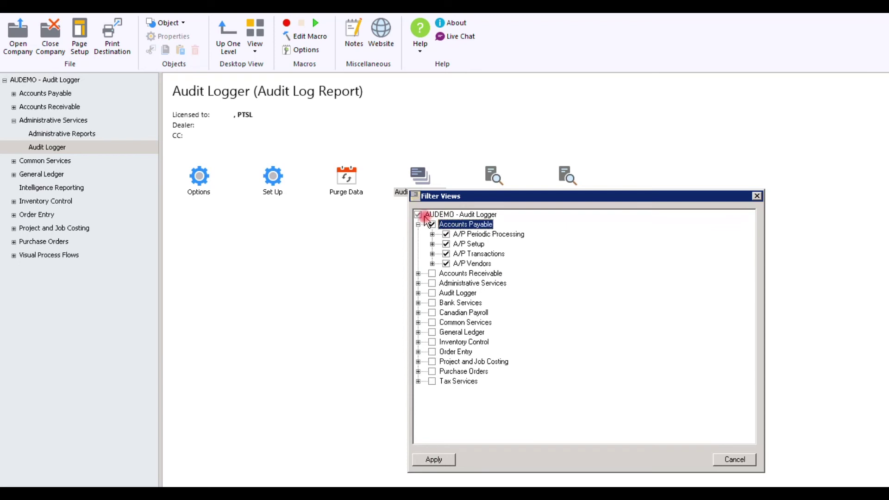
{"action": "left_click", "coordinate": [418, 214]}
{"action": "left_click", "coordinate": [418, 224]}
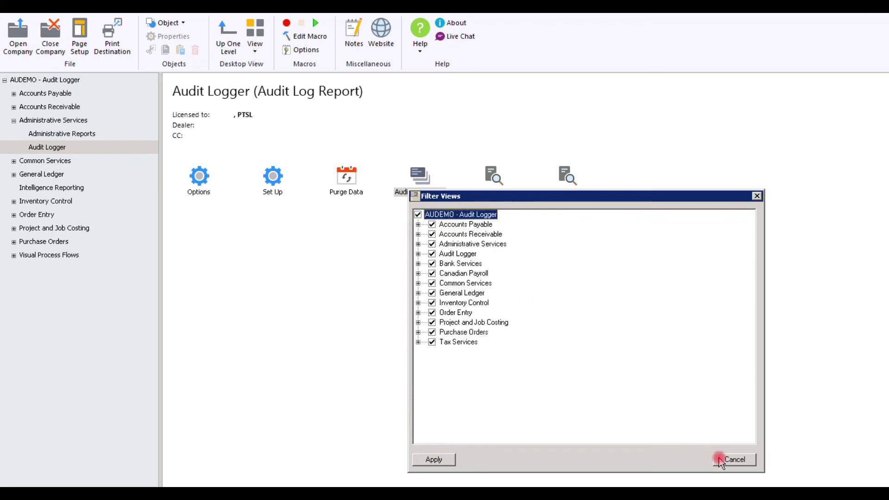
{"action": "left_click", "coordinate": [733, 460]}
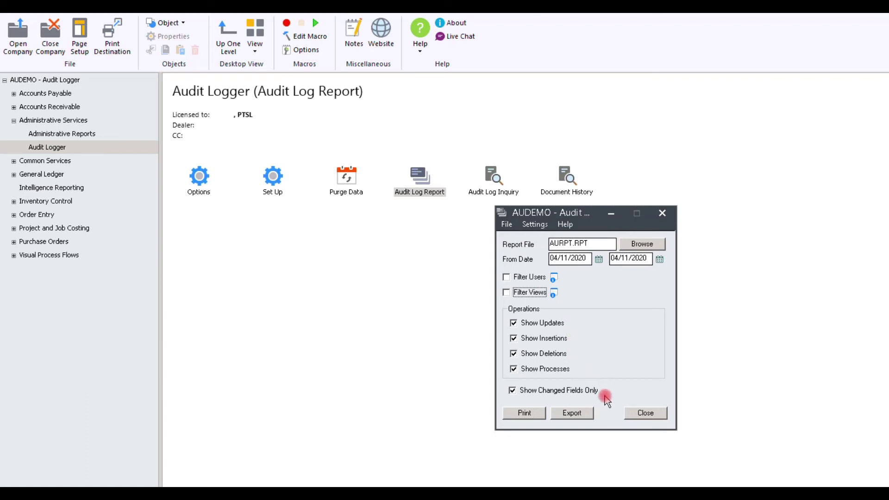
Step: Start an export of the 04/11/2020 audit report, cancel it, and print the report instead
{"action": "left_click", "coordinate": [573, 413]}
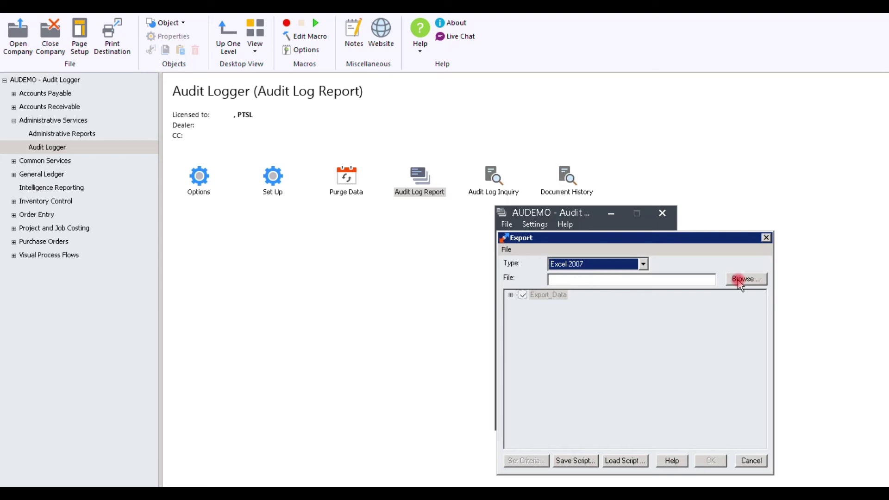
{"action": "left_click", "coordinate": [744, 461]}
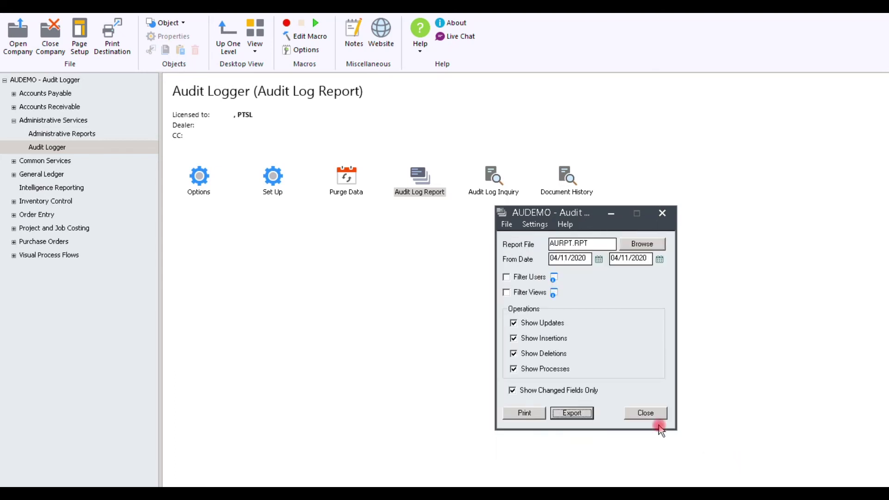
{"action": "left_click", "coordinate": [532, 412]}
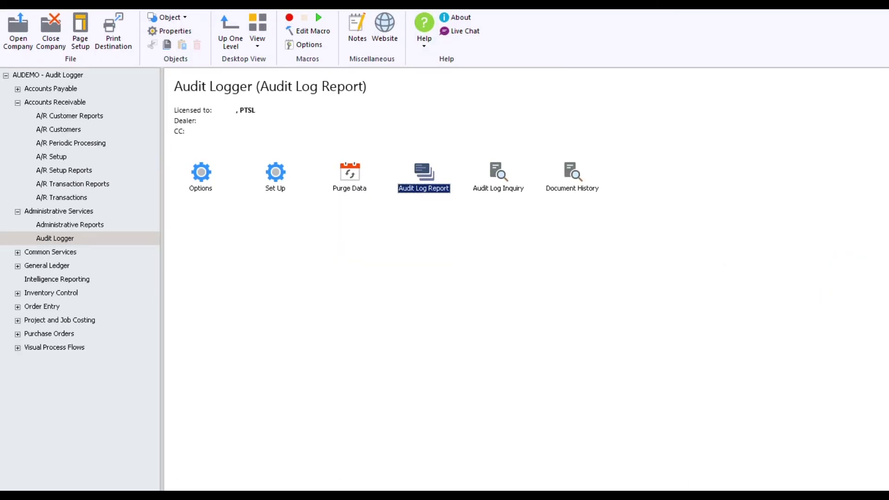
Step: In Audit Data Purge, compare the per-view purge setting with purging all transactions through a cutoff date
{"action": "left_click", "coordinate": [351, 176]}
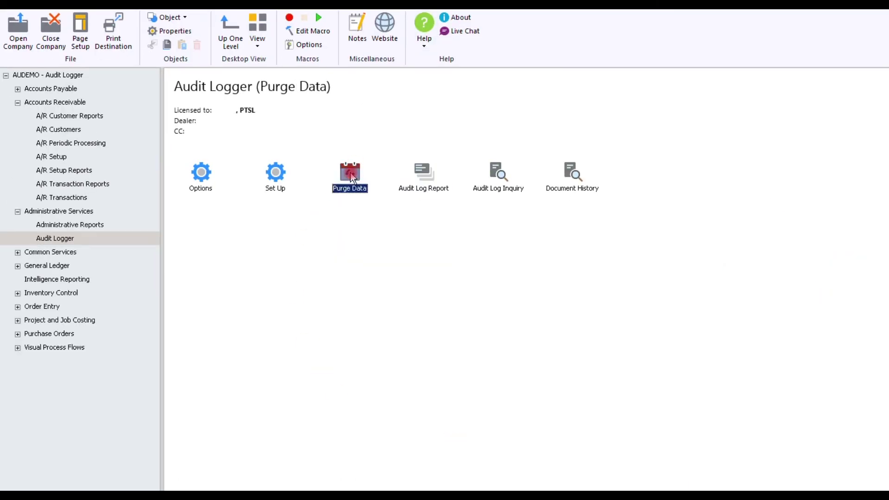
{"action": "double_click", "coordinate": [351, 176]}
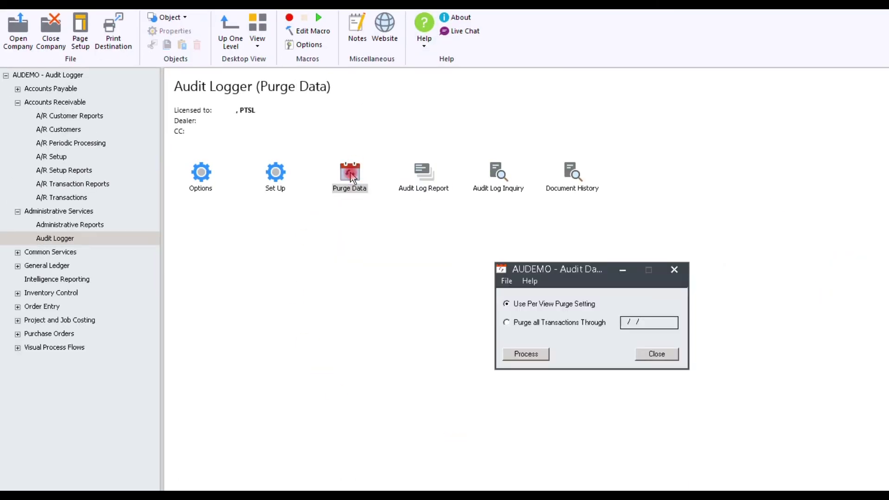
{"action": "left_click", "coordinate": [531, 323]}
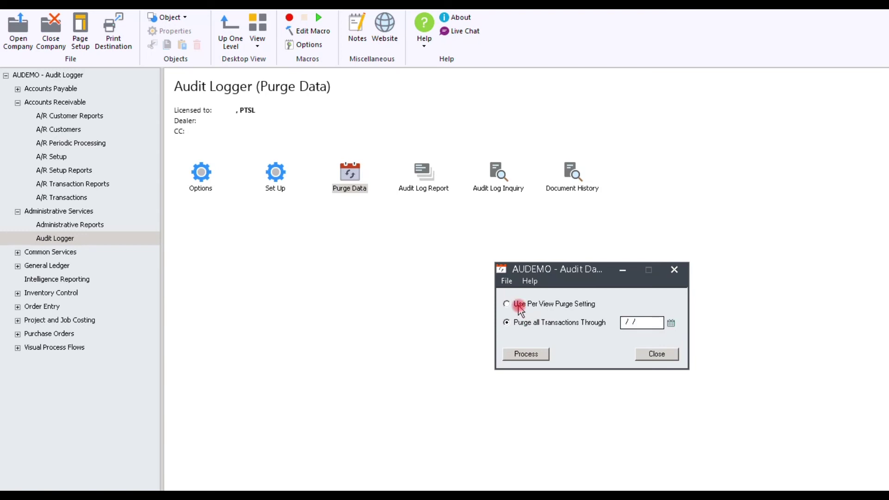
{"action": "left_click", "coordinate": [518, 306]}
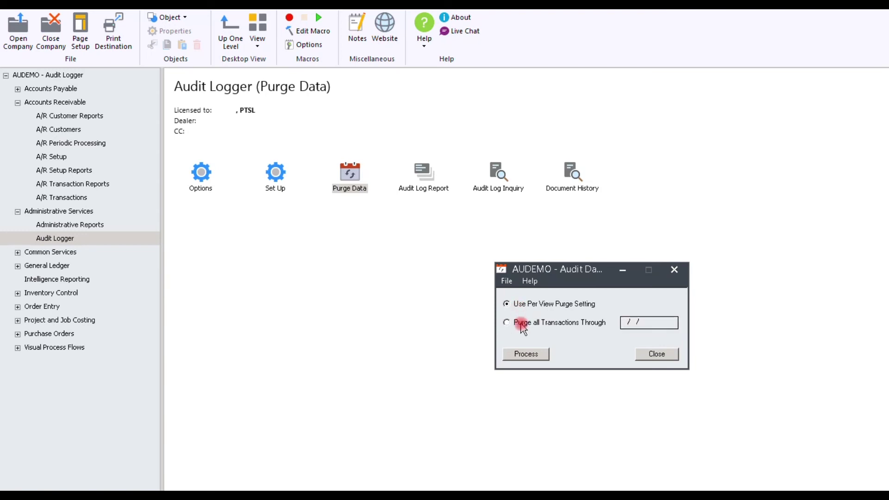
{"action": "left_click", "coordinate": [522, 325]}
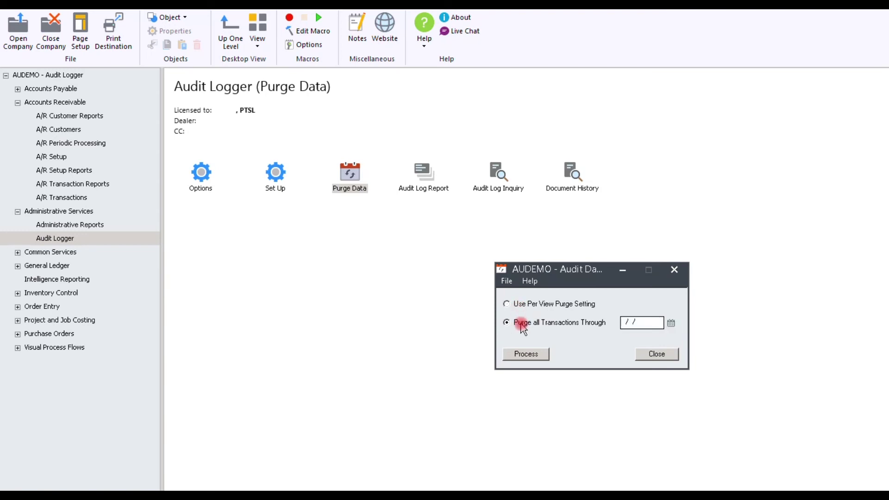
{"action": "left_click", "coordinate": [671, 322]}
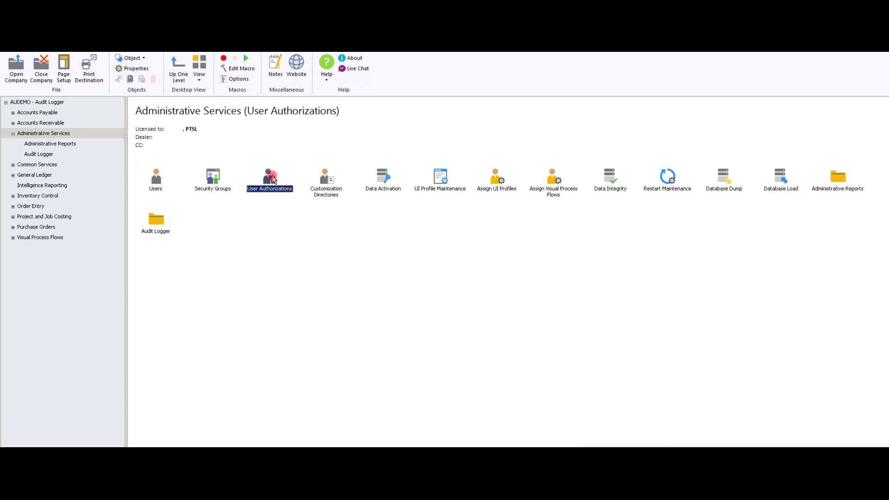
Step: Open User Authorizations to see the CONTROLL user's groups, including ALL for Audit Logger 6.5A
{"action": "double_click", "coordinate": [272, 179]}
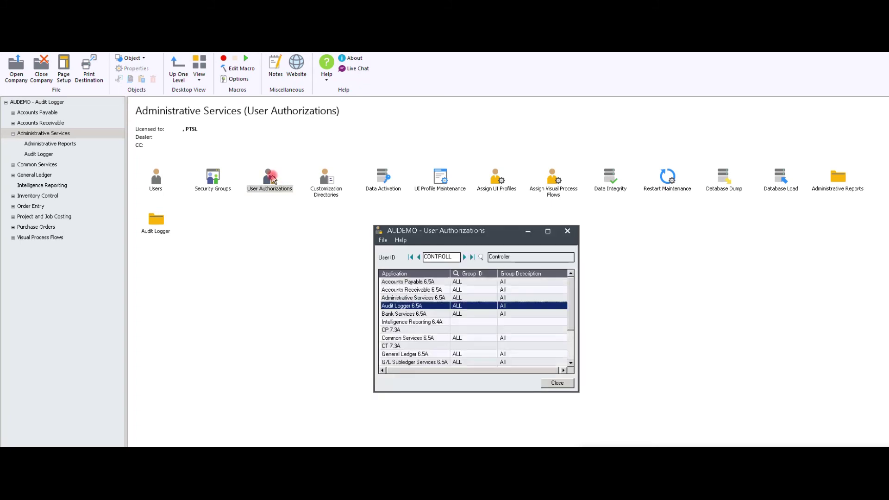